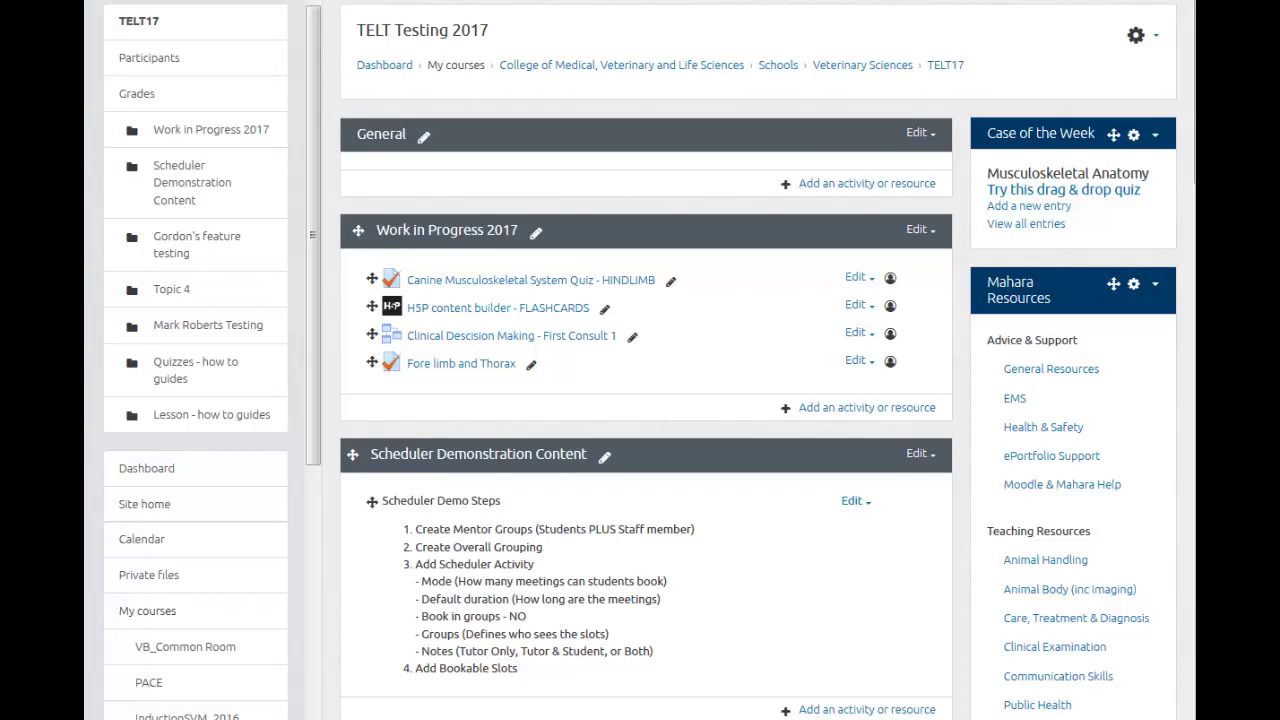
Step: Go to the TELT17 course's Groups page from the Participants list
click(145, 70)
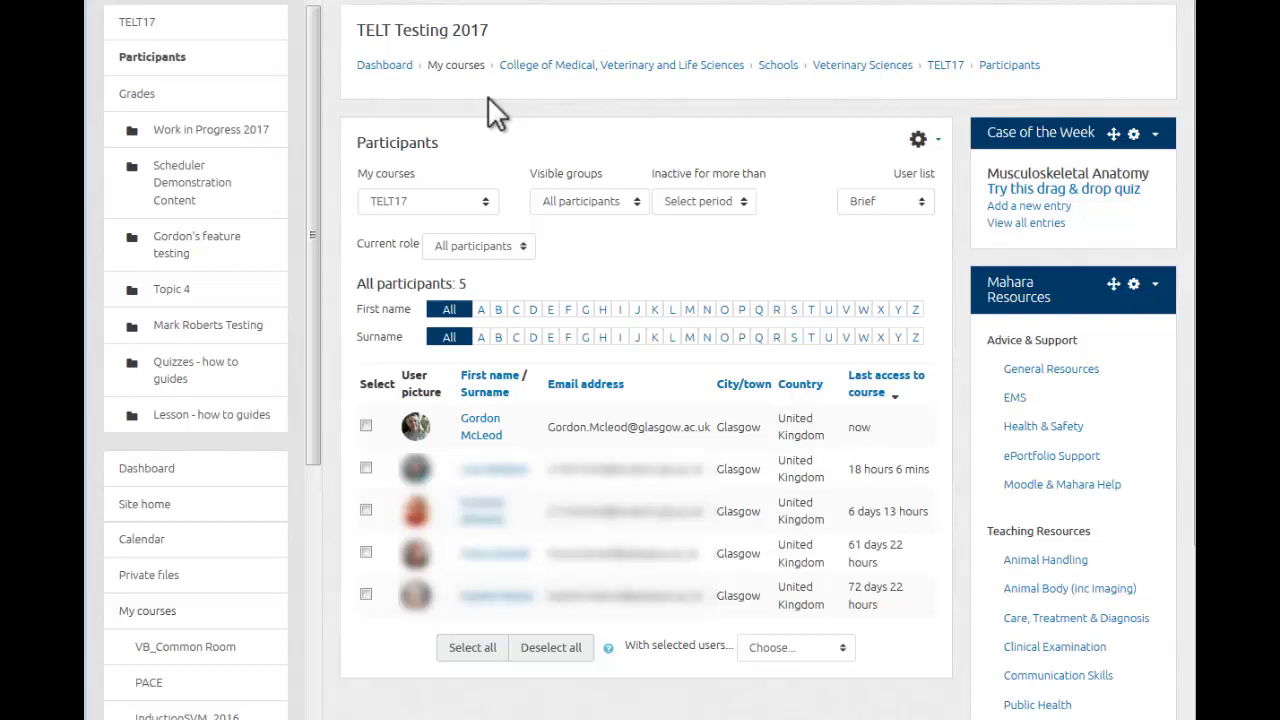
click(918, 139)
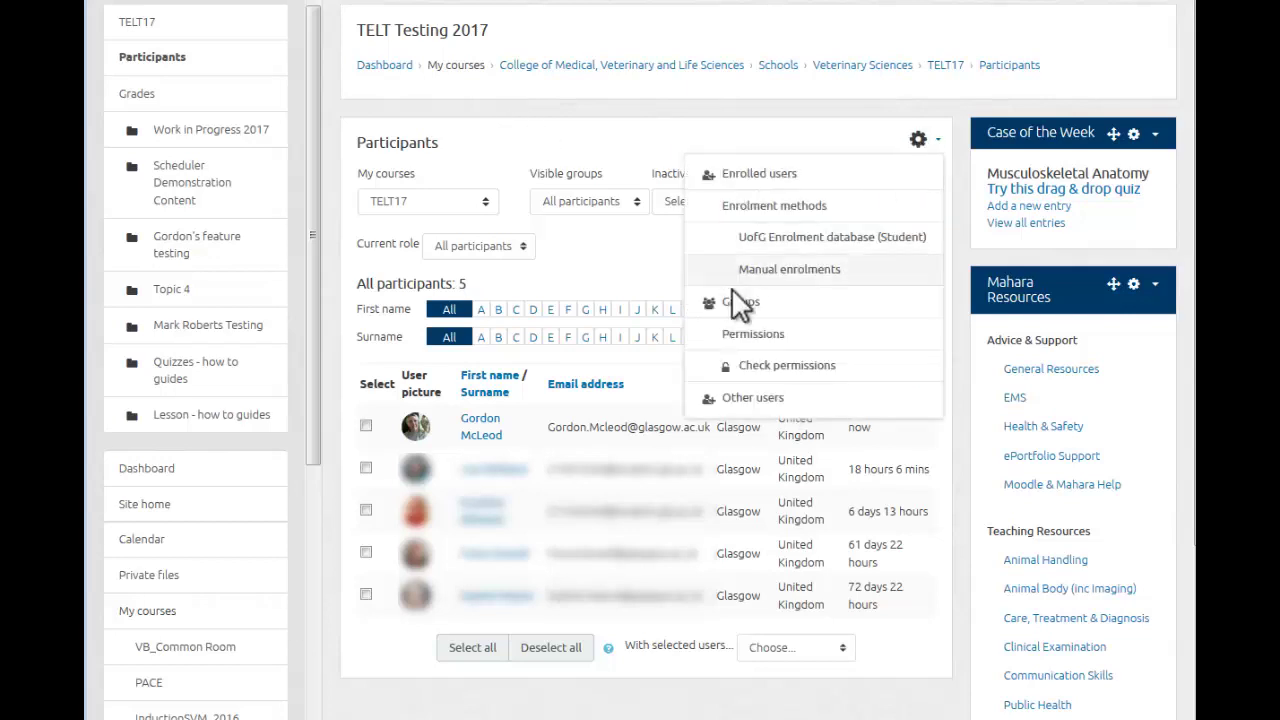
click(757, 305)
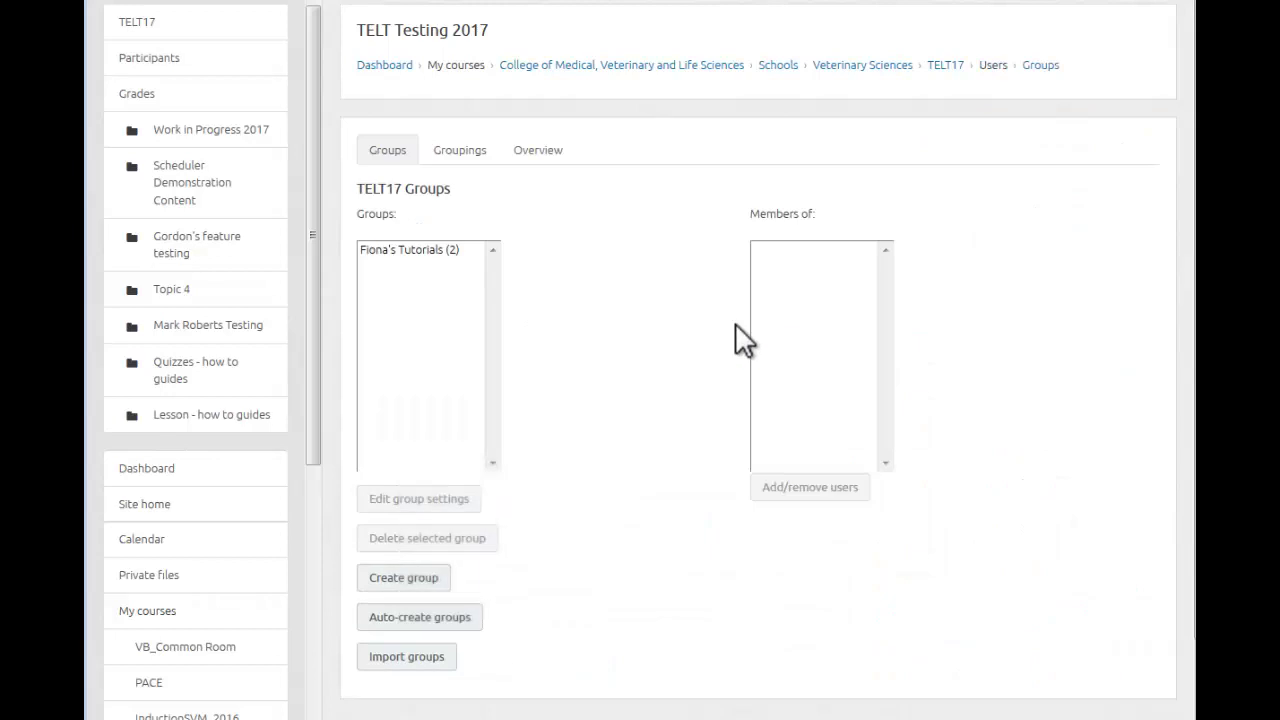
Step: Create and save a new group named after the teacher's Mentor Students
click(422, 580)
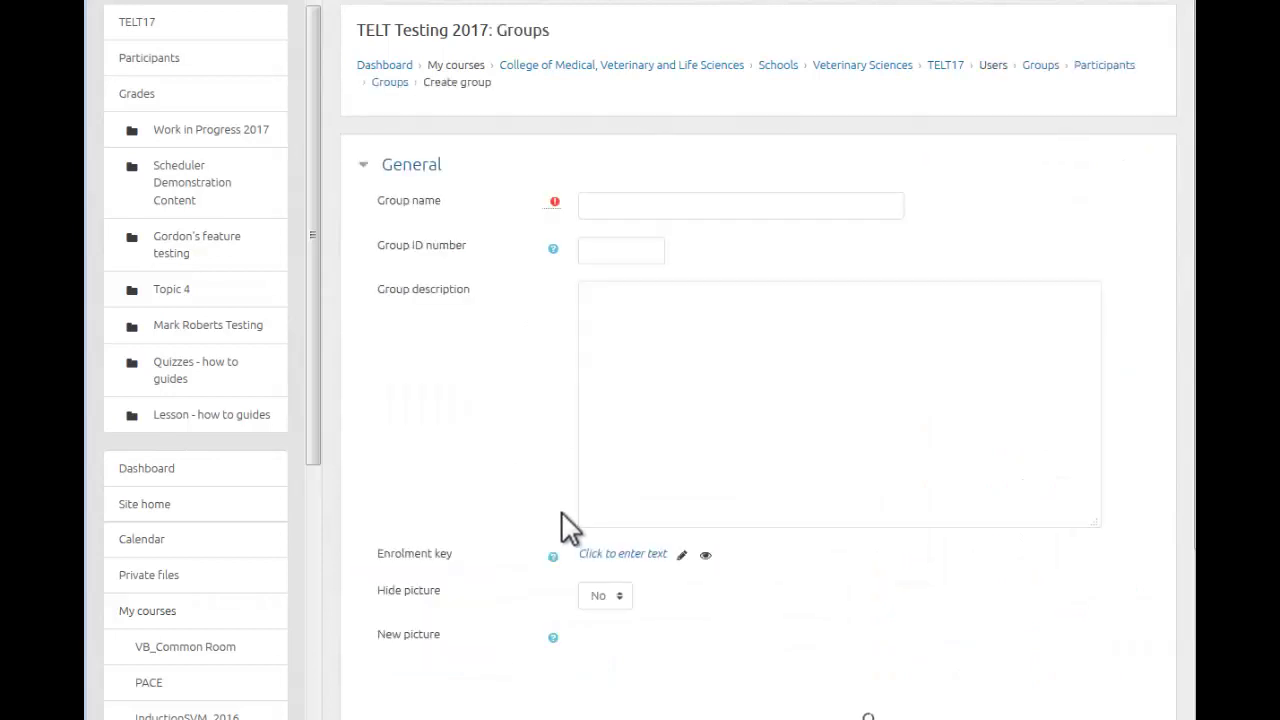
click(631, 212)
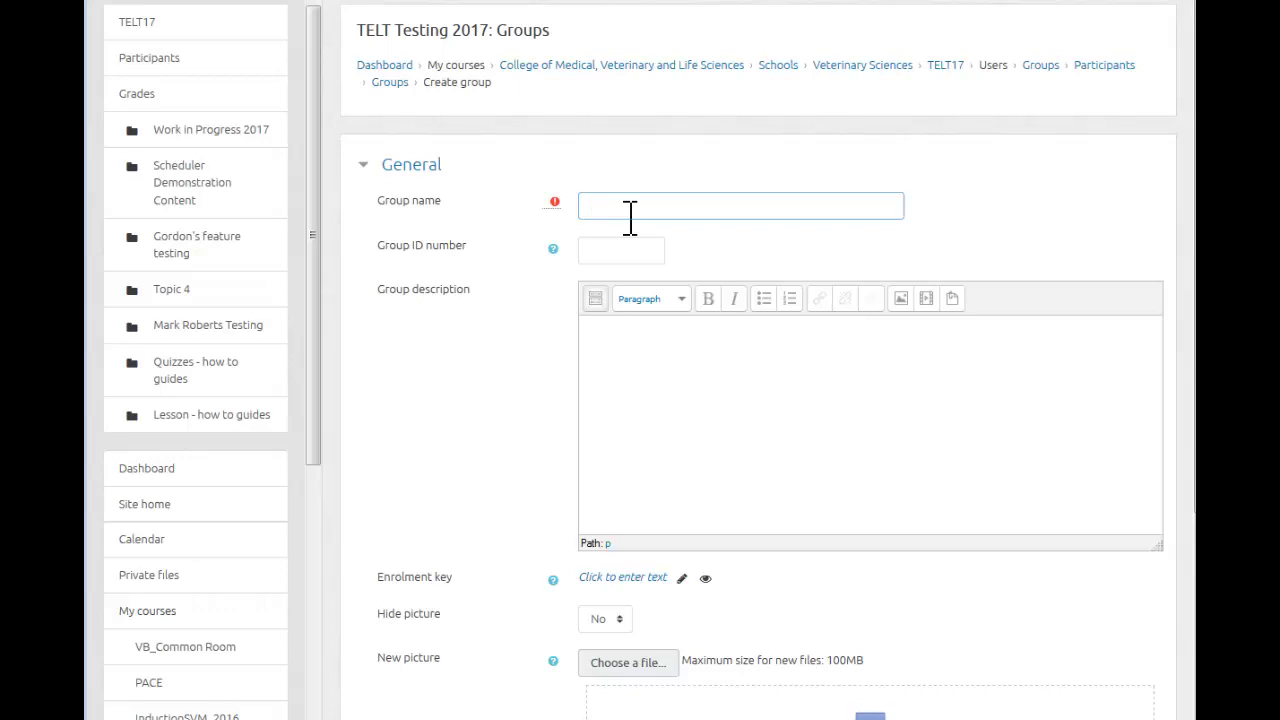
text(Gordon's)
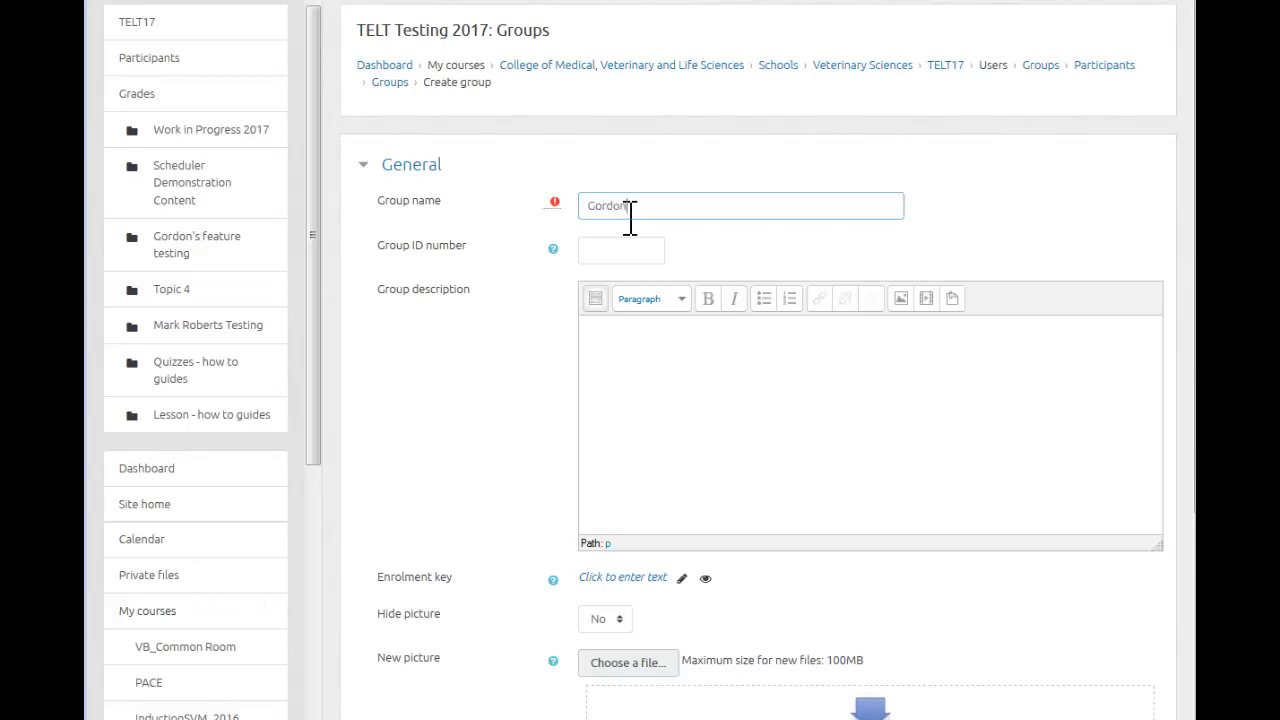
text( Mentor Students)
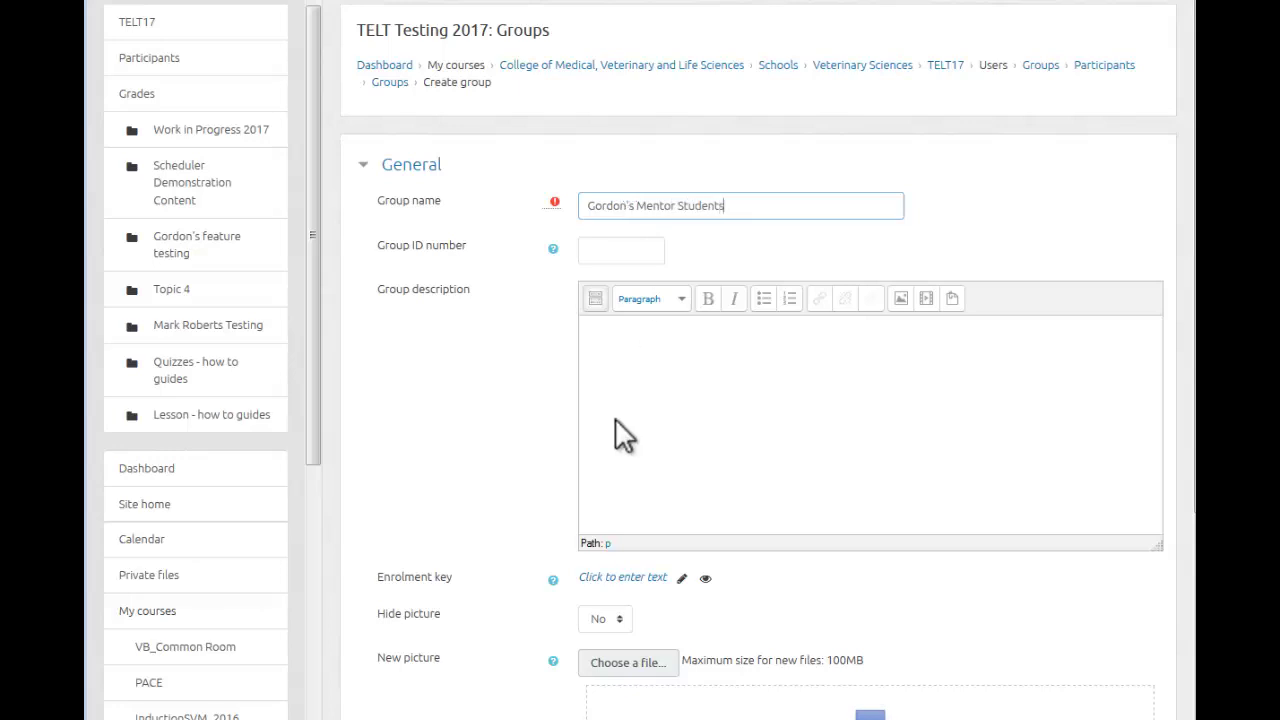
scroll(634, 606, down, 3)
click(609, 542)
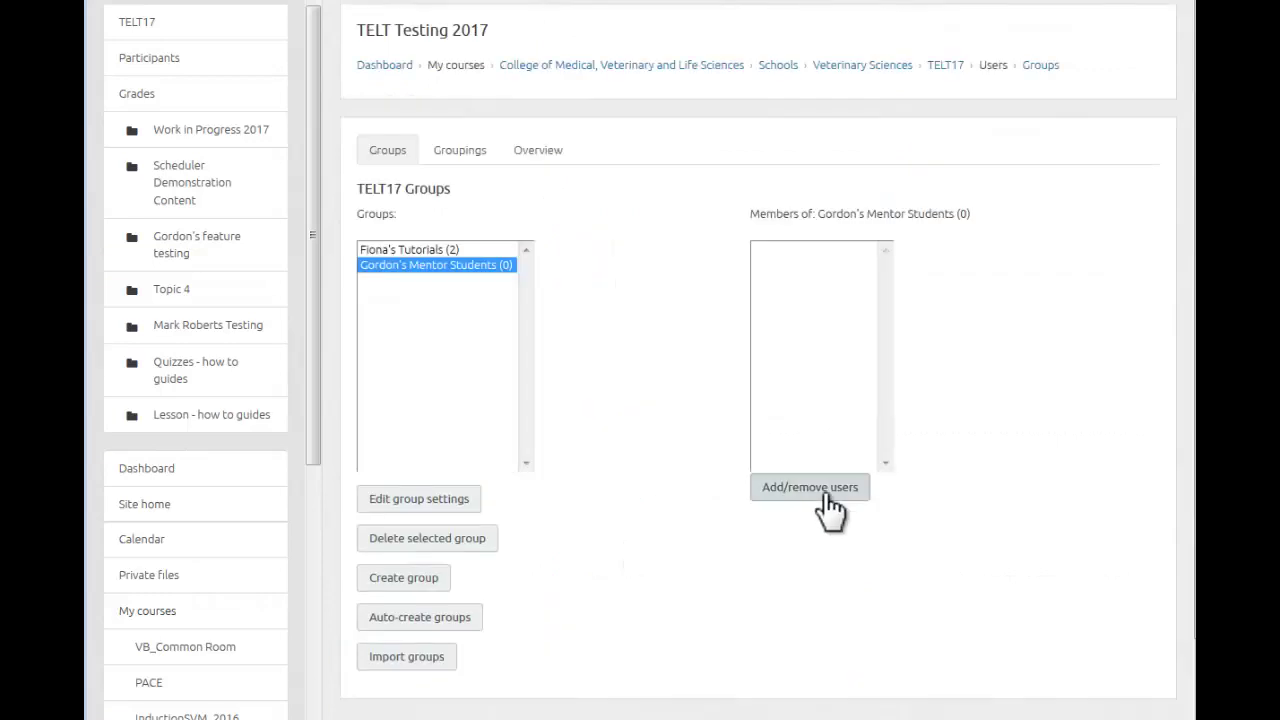
Step: Add two selected students to the mentor group, then select a third student
click(825, 493)
click(797, 336)
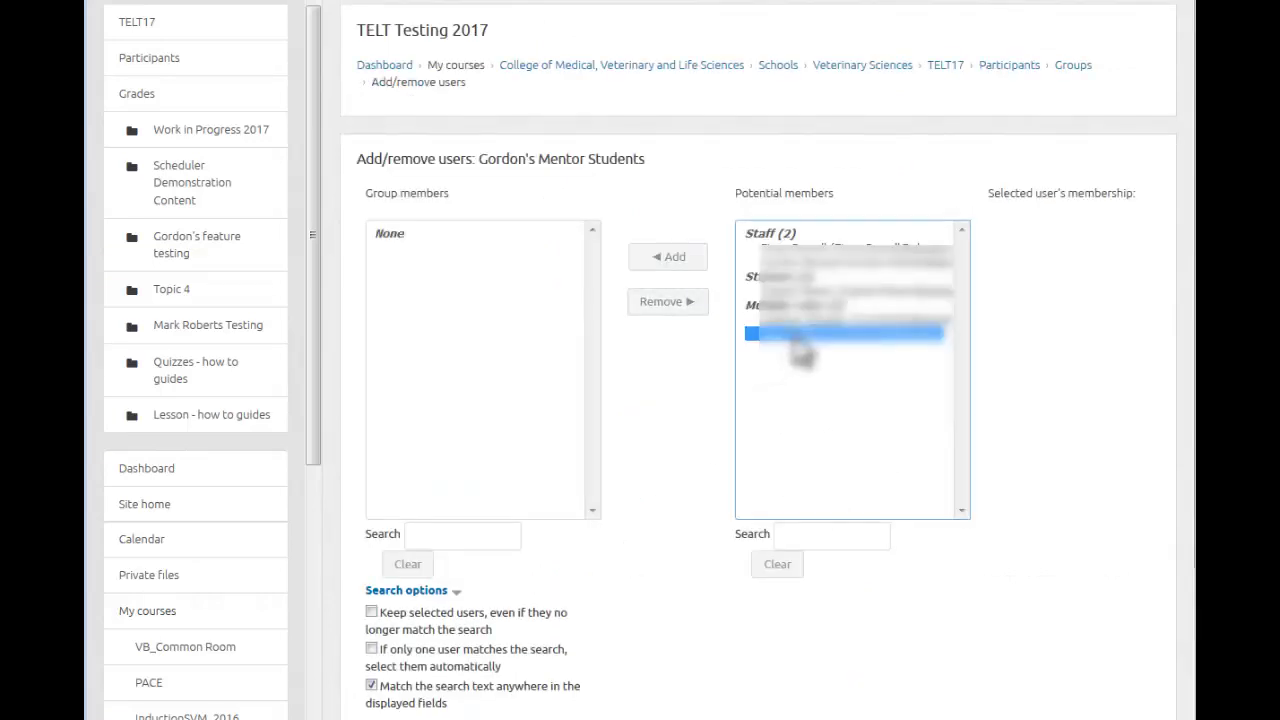
ctrl+click(795, 290)
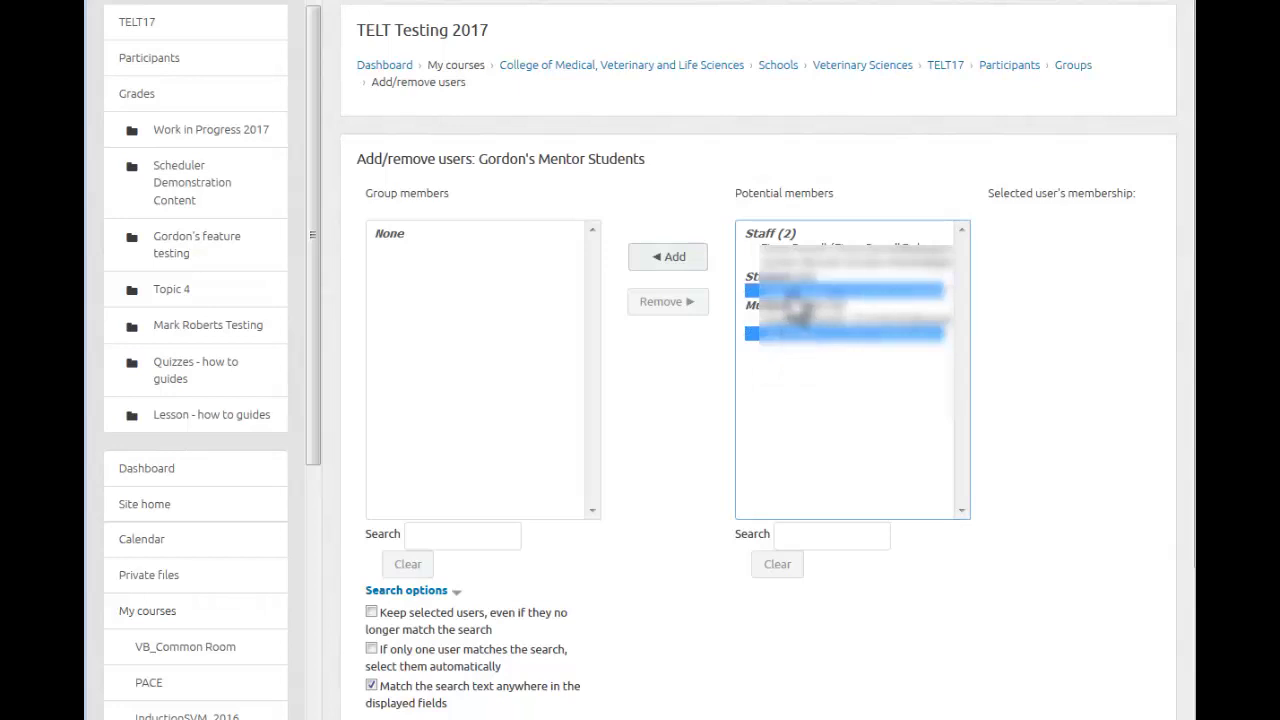
click(690, 262)
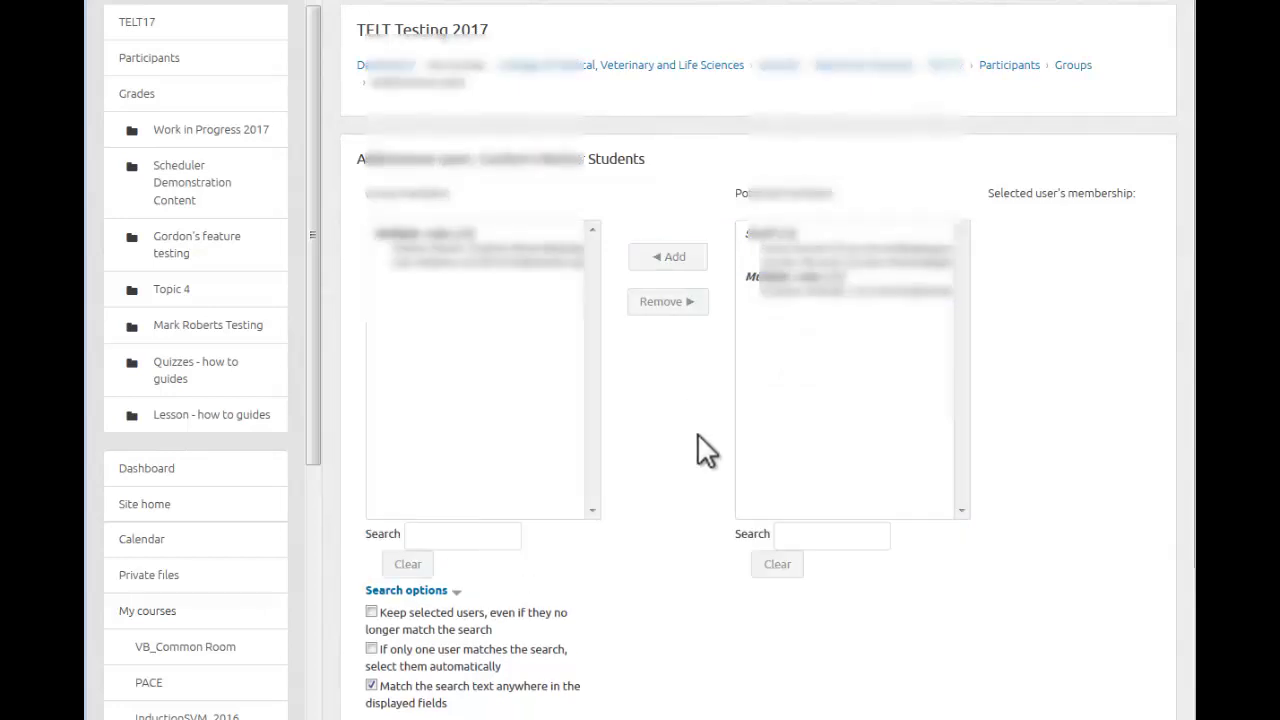
scroll(680, 490, down, 3)
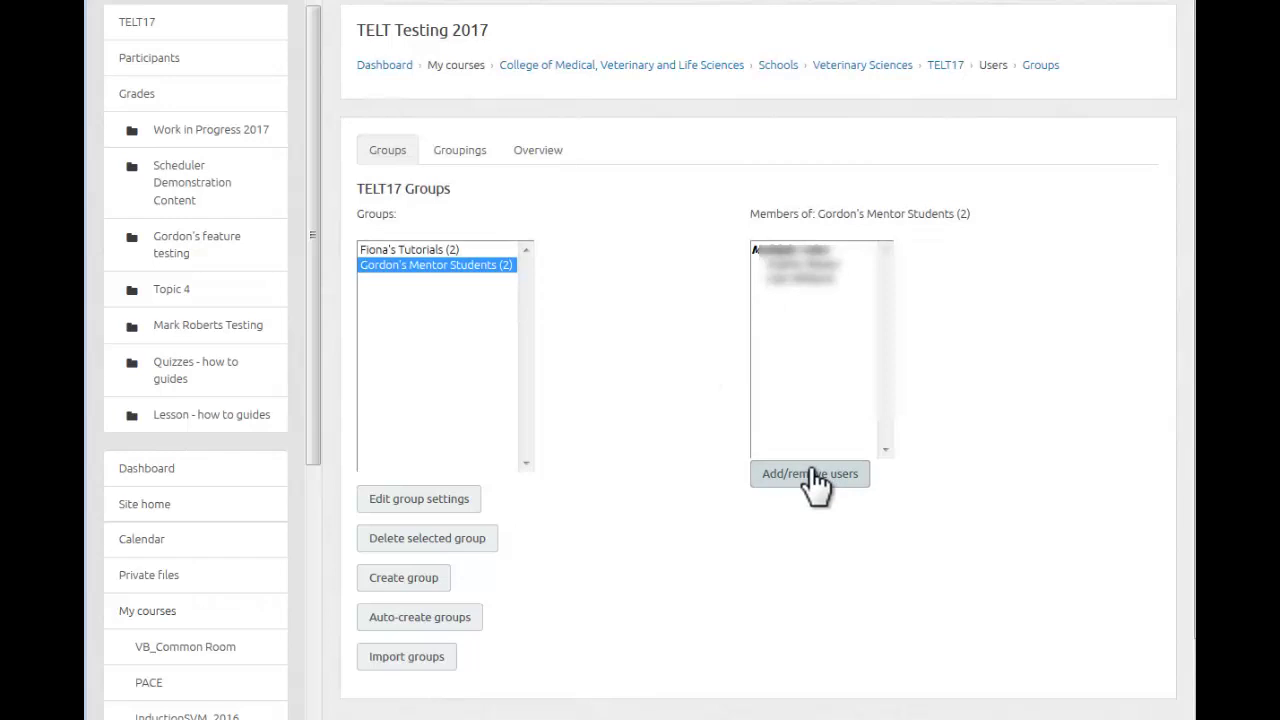
click(810, 474)
click(750, 262)
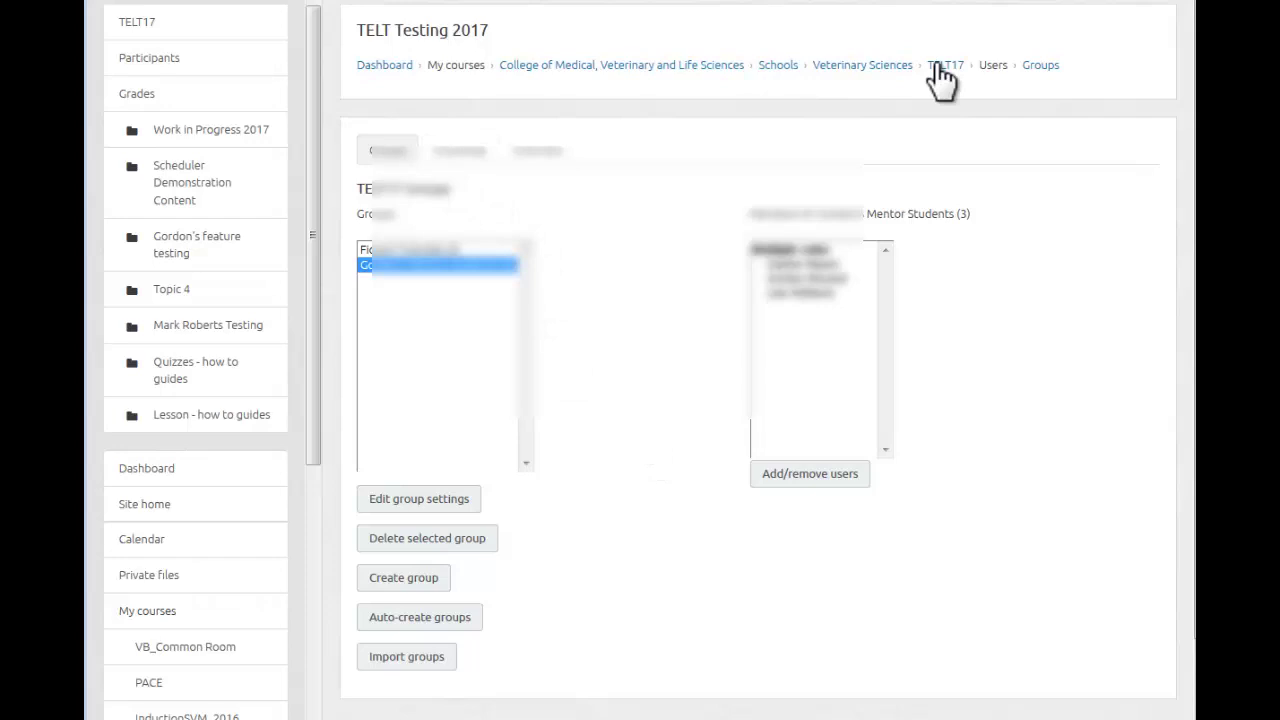
Step: Add a Scheduler activity to the Scheduler Demonstration Content section of TELT17
click(943, 66)
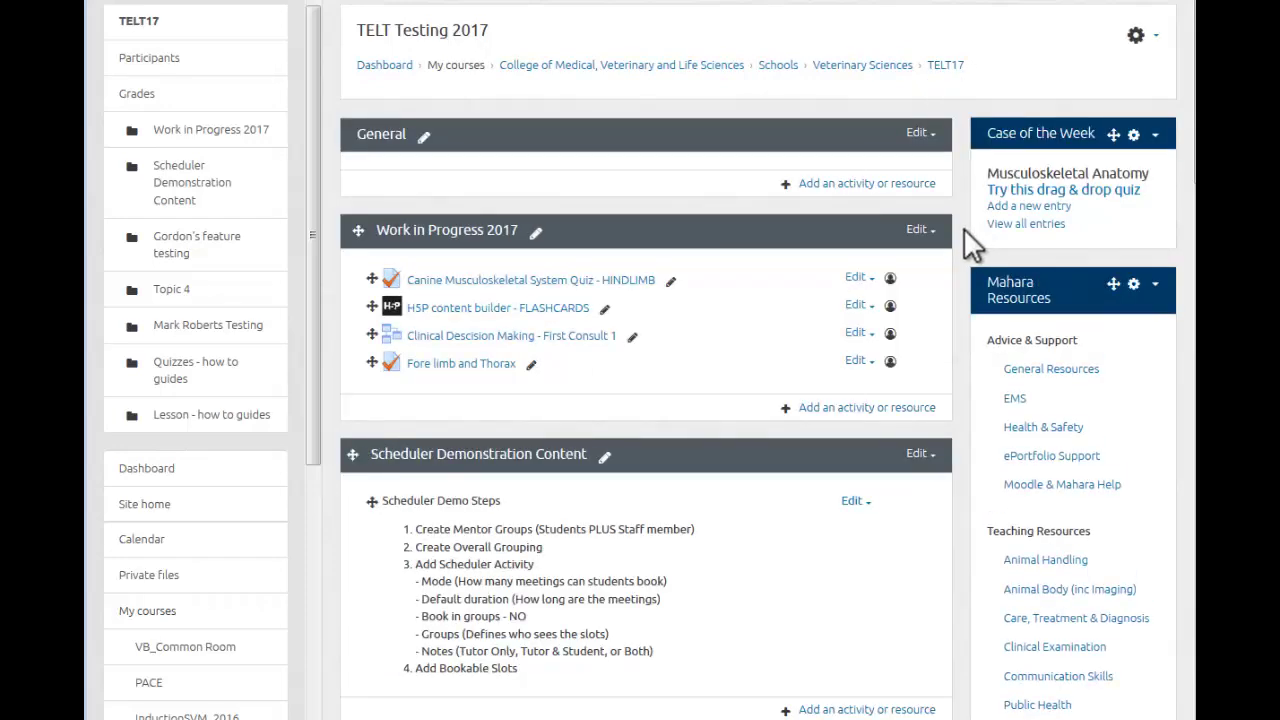
scroll(963, 227, down, 1)
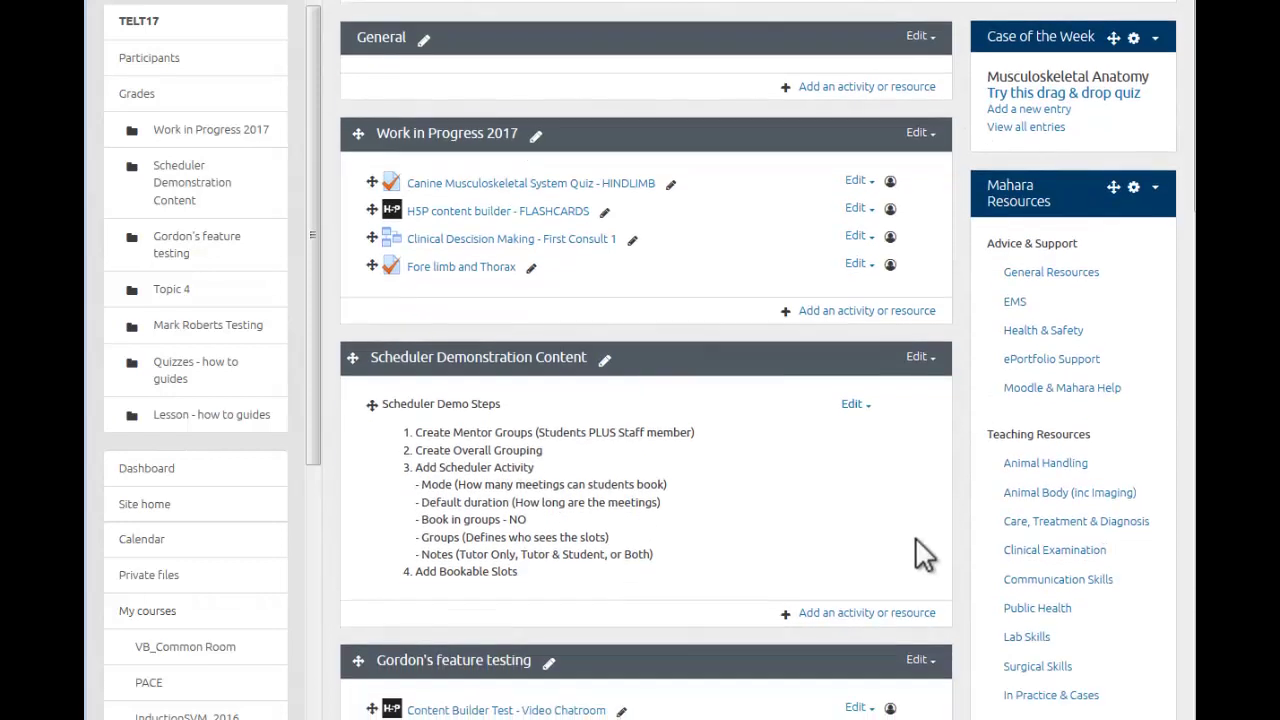
click(877, 617)
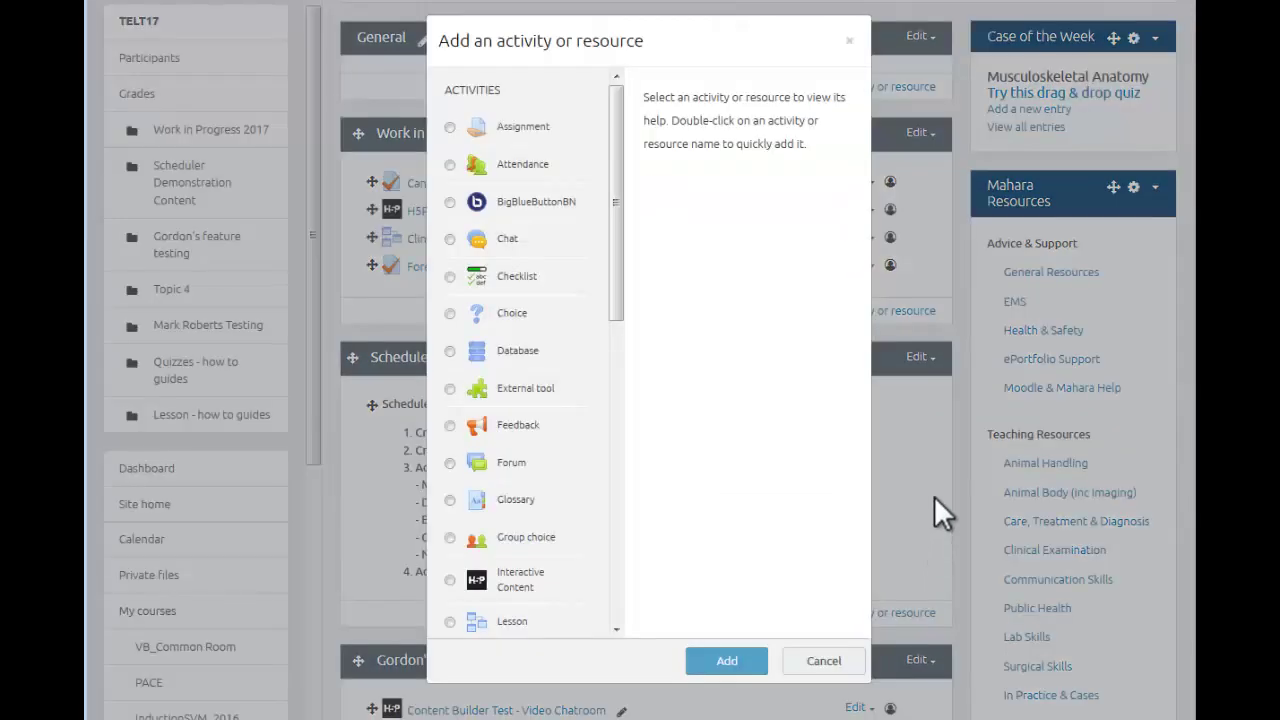
scroll(490, 545, down, 1)
scroll(488, 531, down, 4)
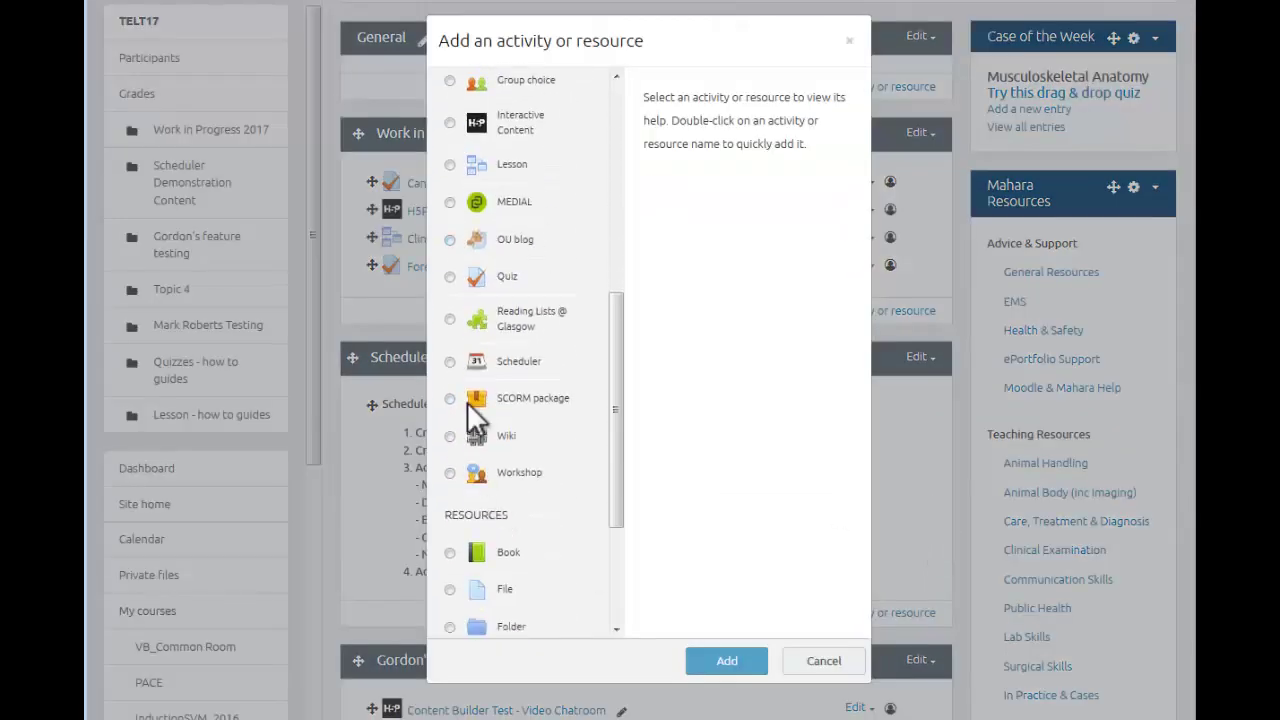
click(452, 360)
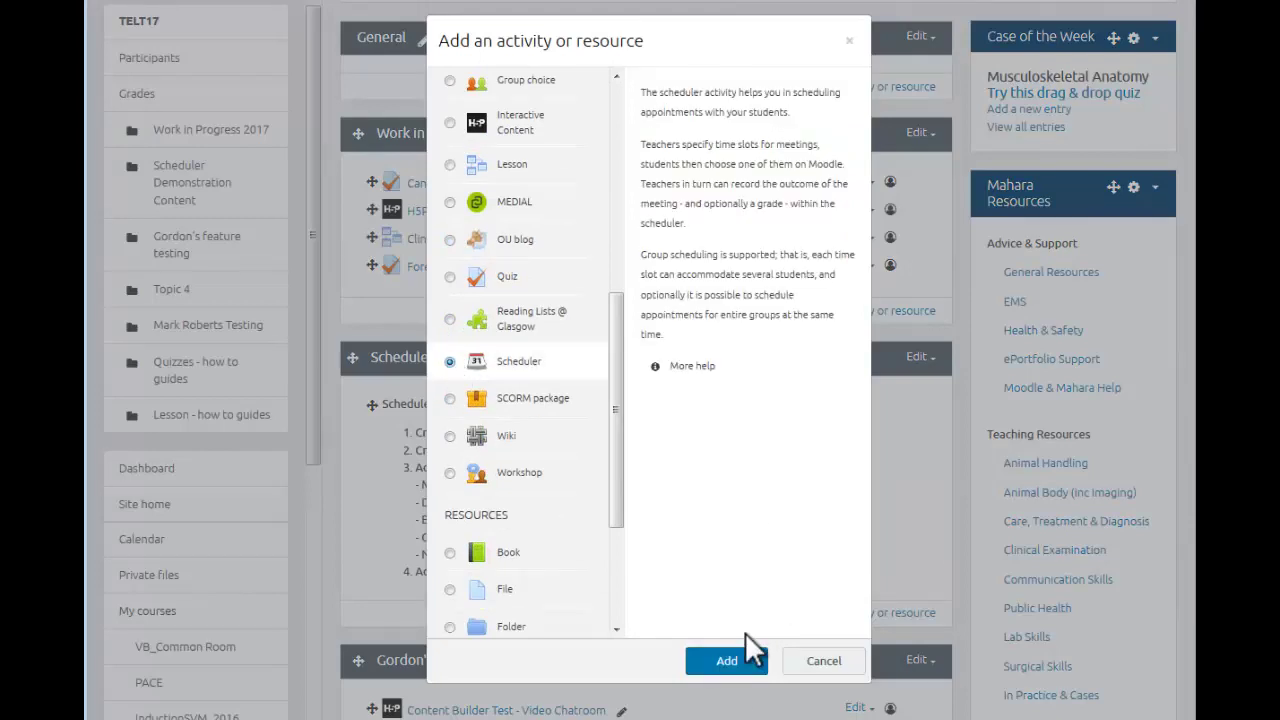
click(727, 662)
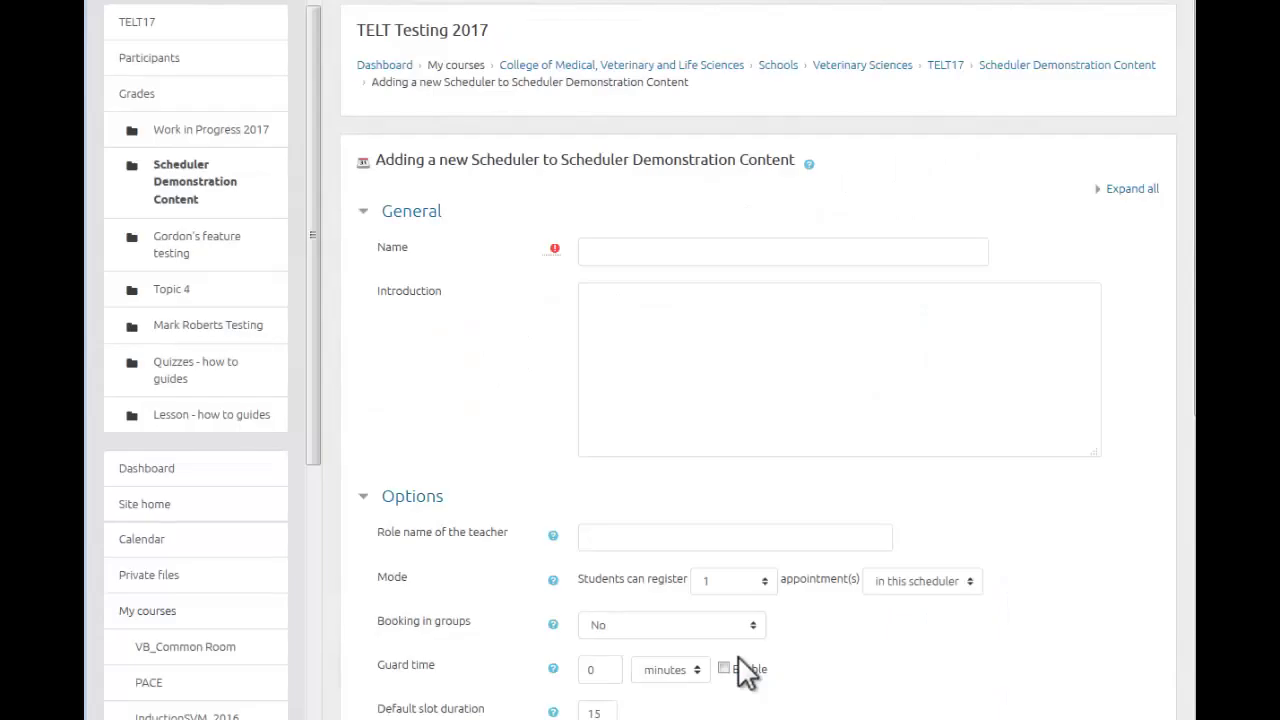
click(613, 252)
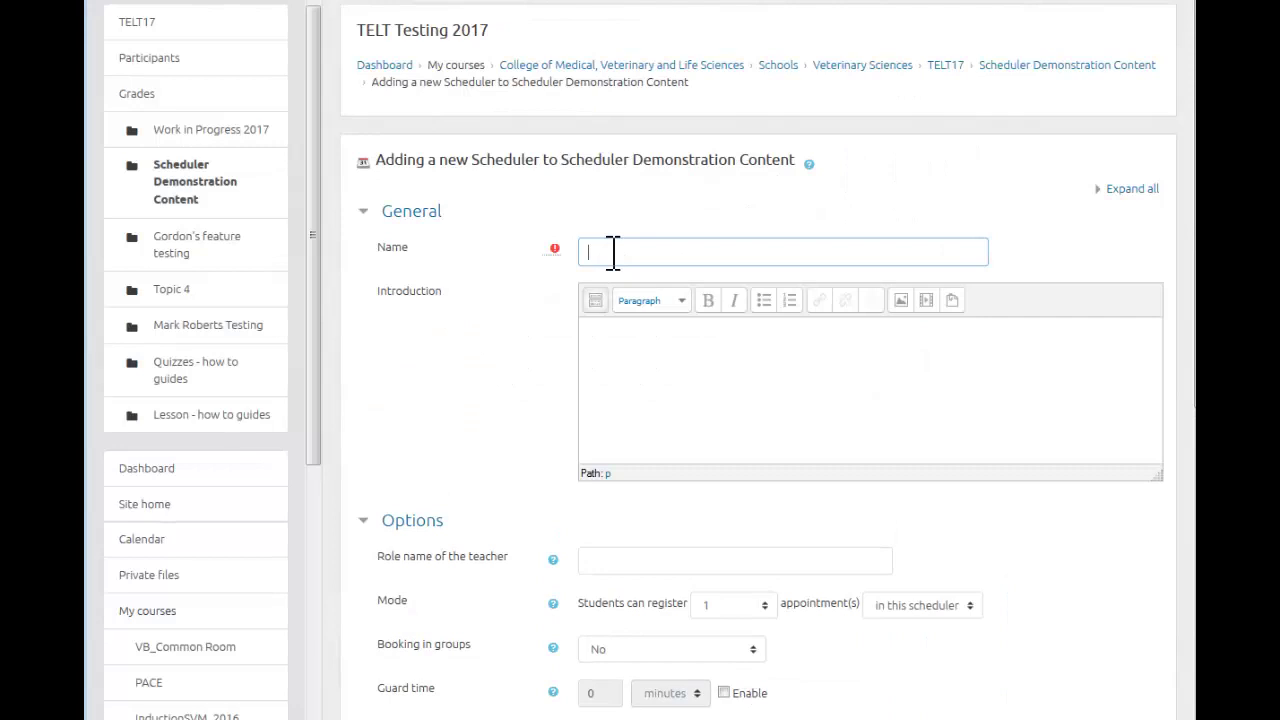
text(Mentor Meetings)
scroll(545, 318, down, 3)
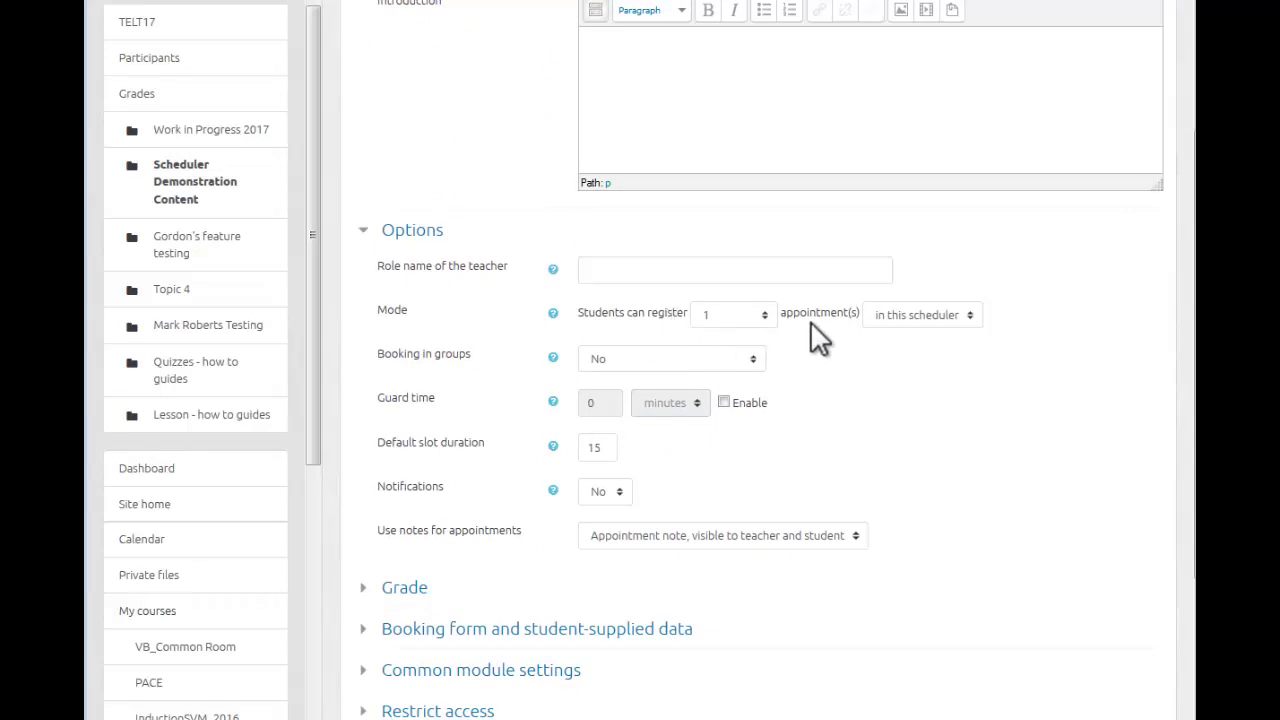
click(970, 315)
click(934, 351)
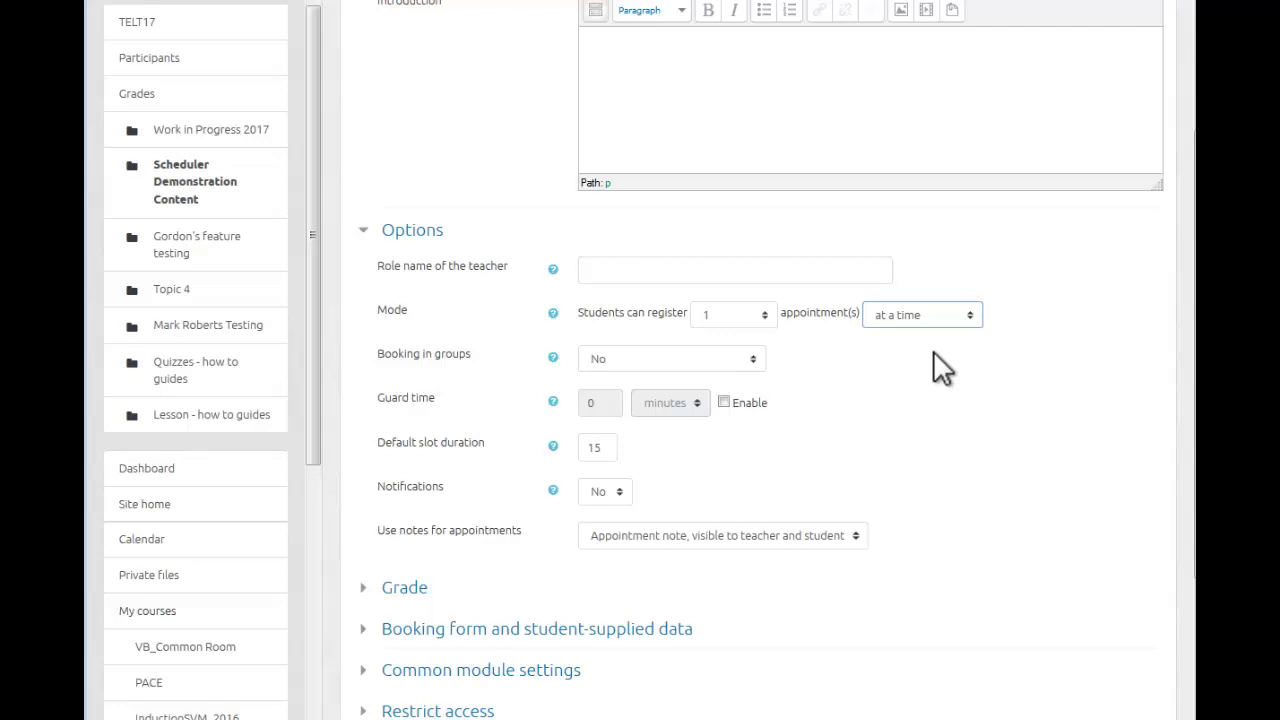
click(932, 350)
scroll(909, 404, down, 1)
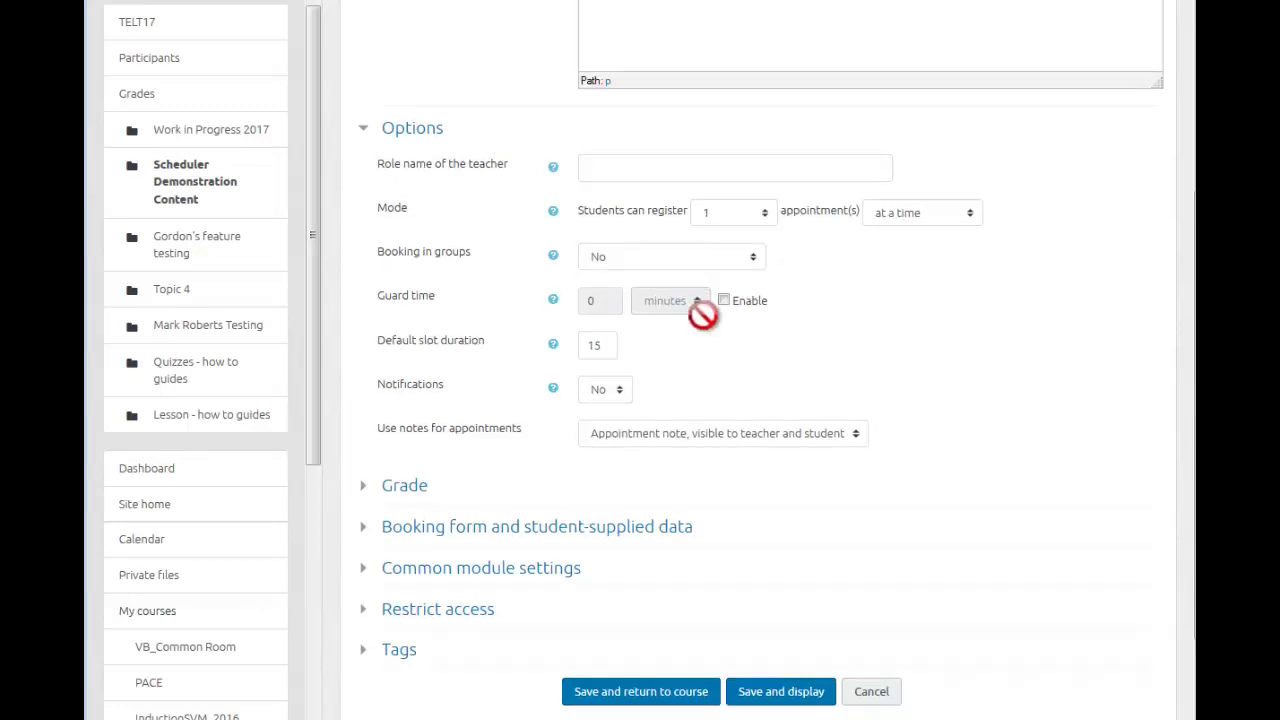
scroll(703, 318, down, 1)
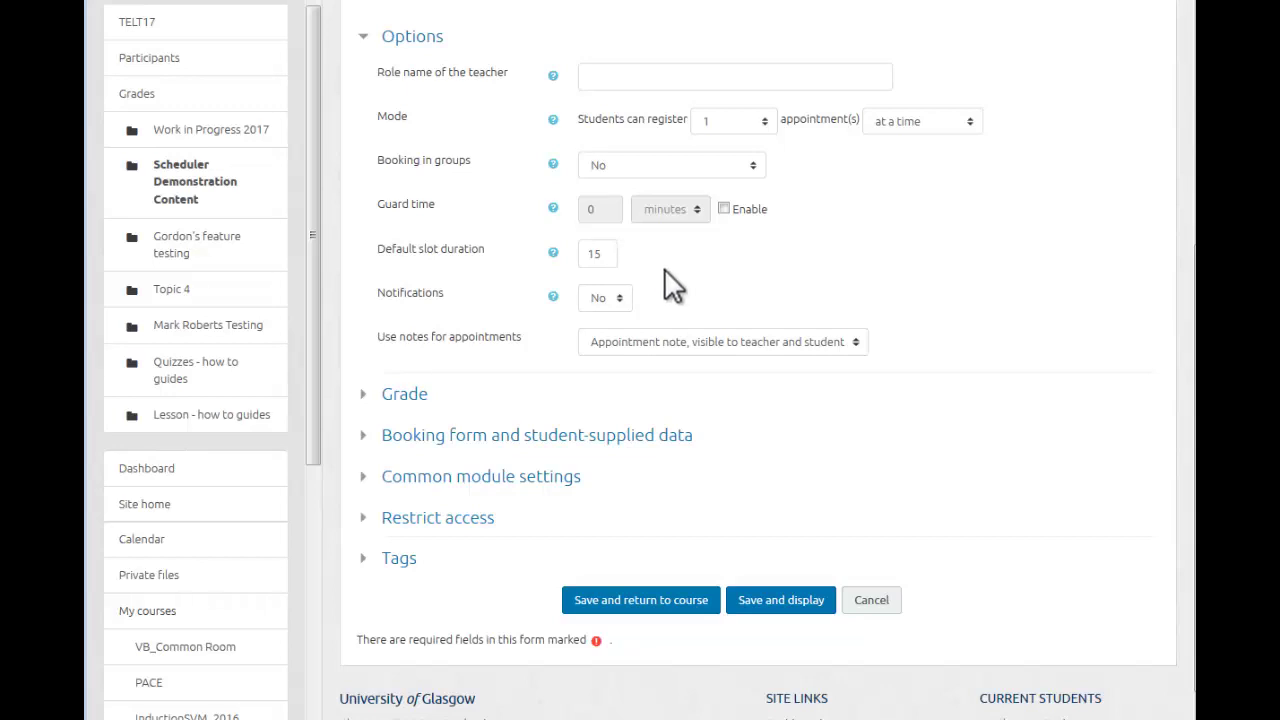
scroll(667, 274, down, 1)
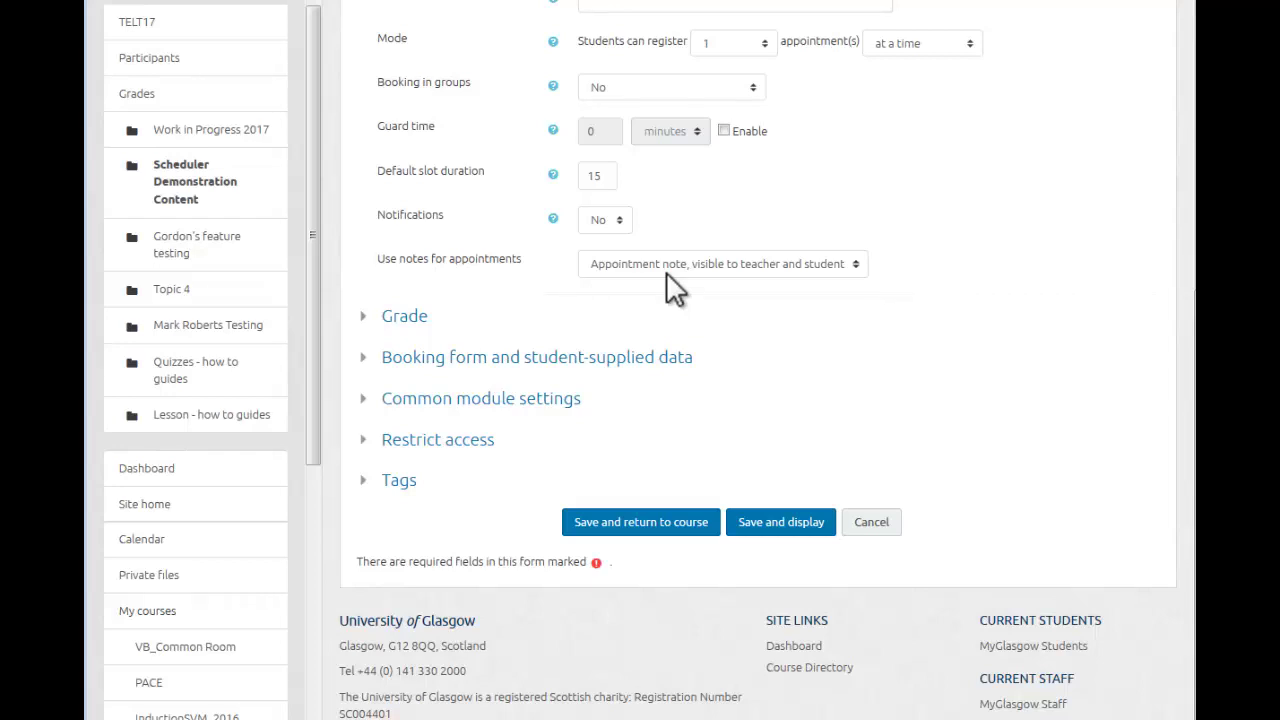
Step: Set appointment notes to 'Both types of notes' and save and display the scheduler
click(854, 264)
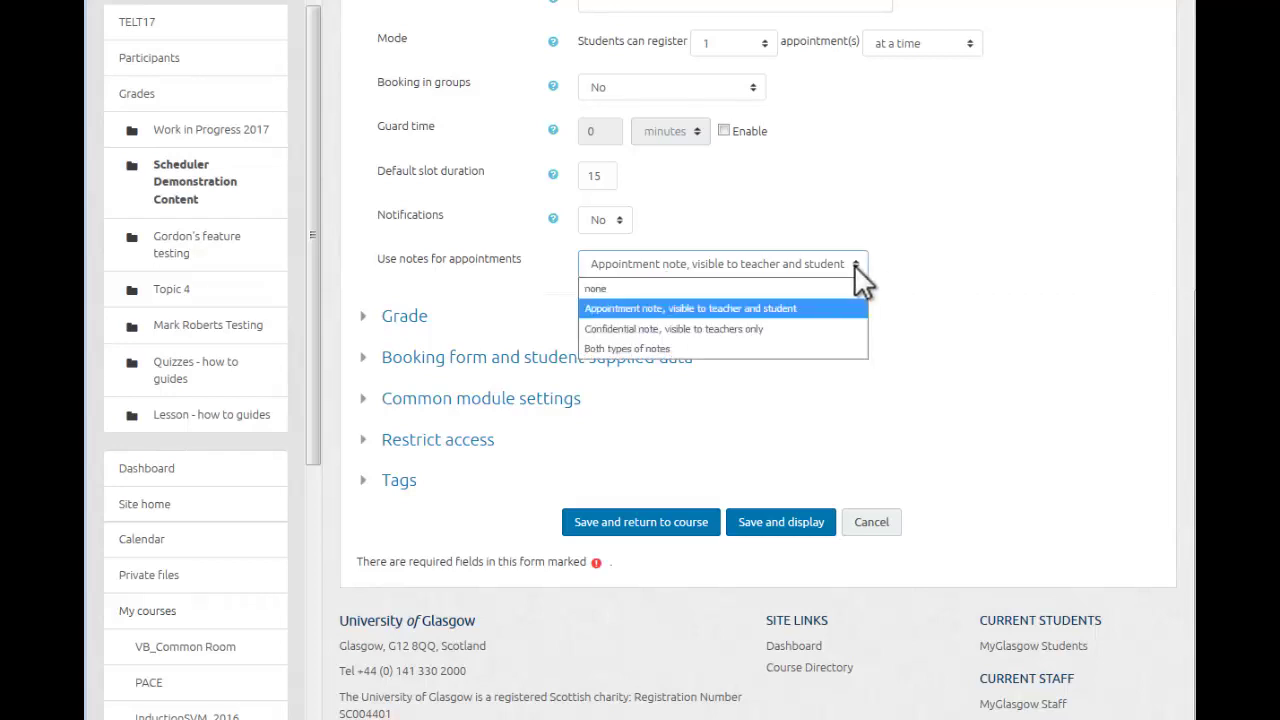
click(797, 348)
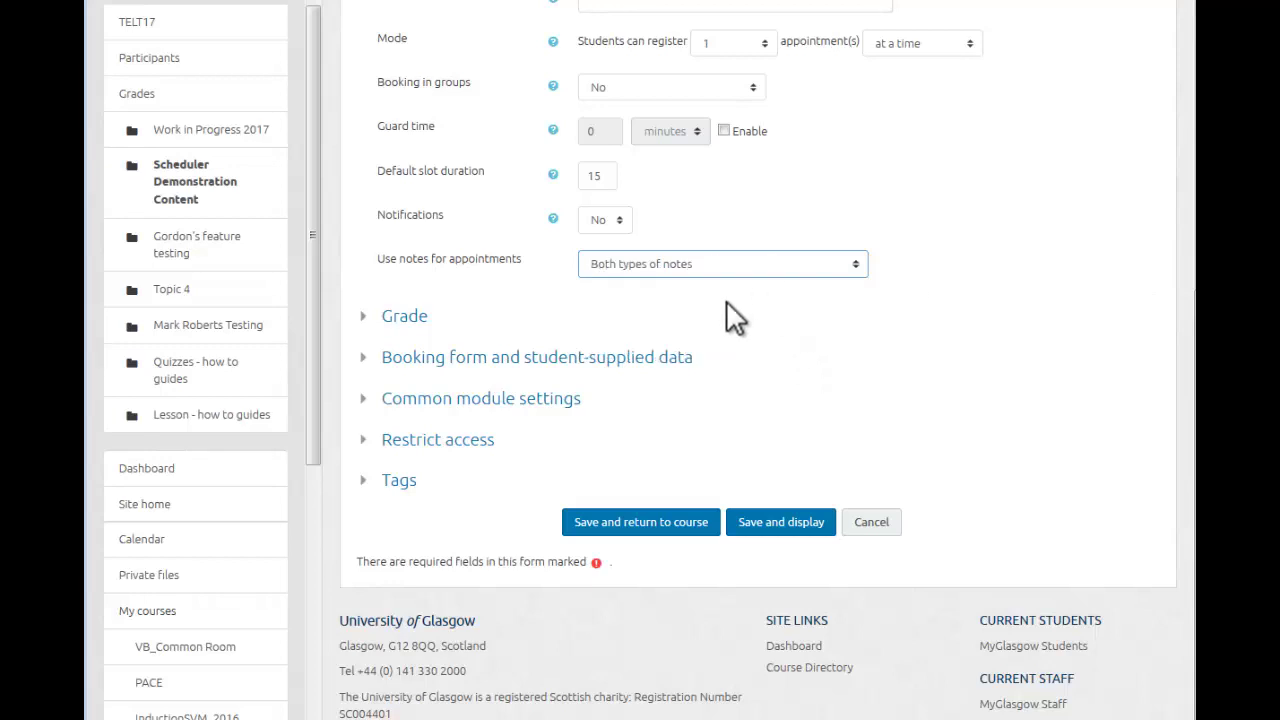
click(773, 535)
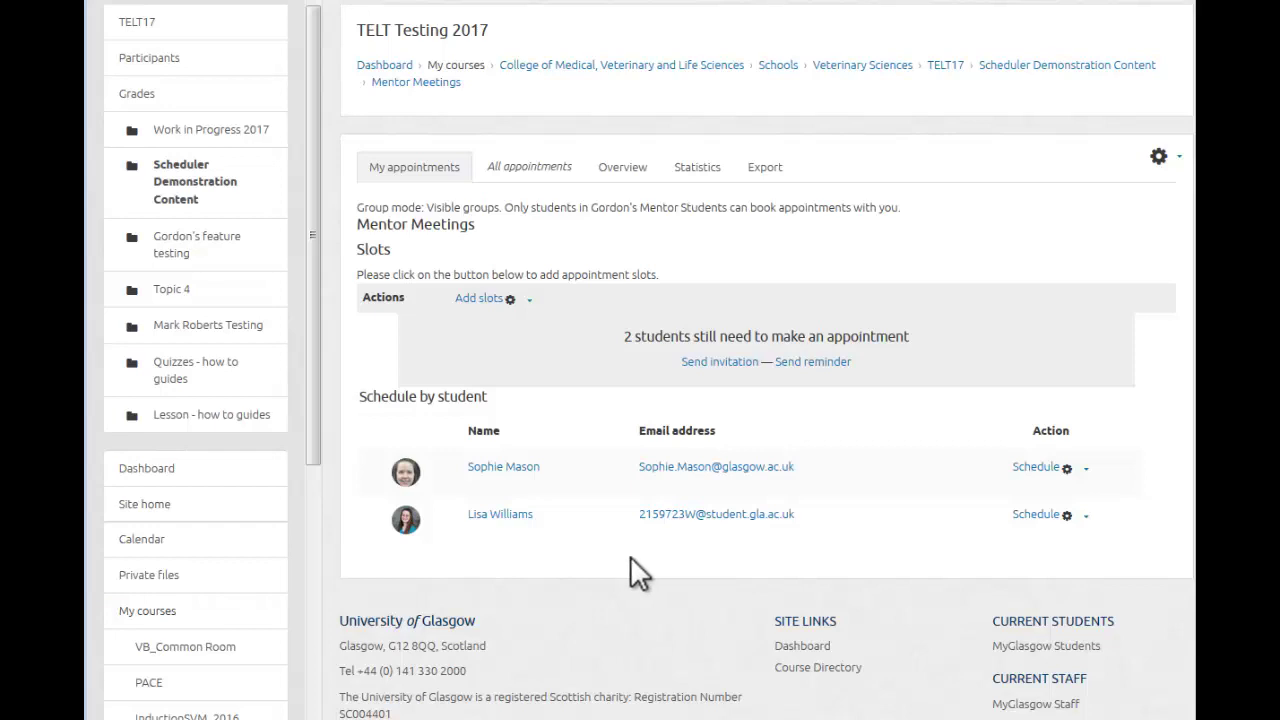
Step: Start adding repeated slots that repeat until 28 September 2017
click(479, 300)
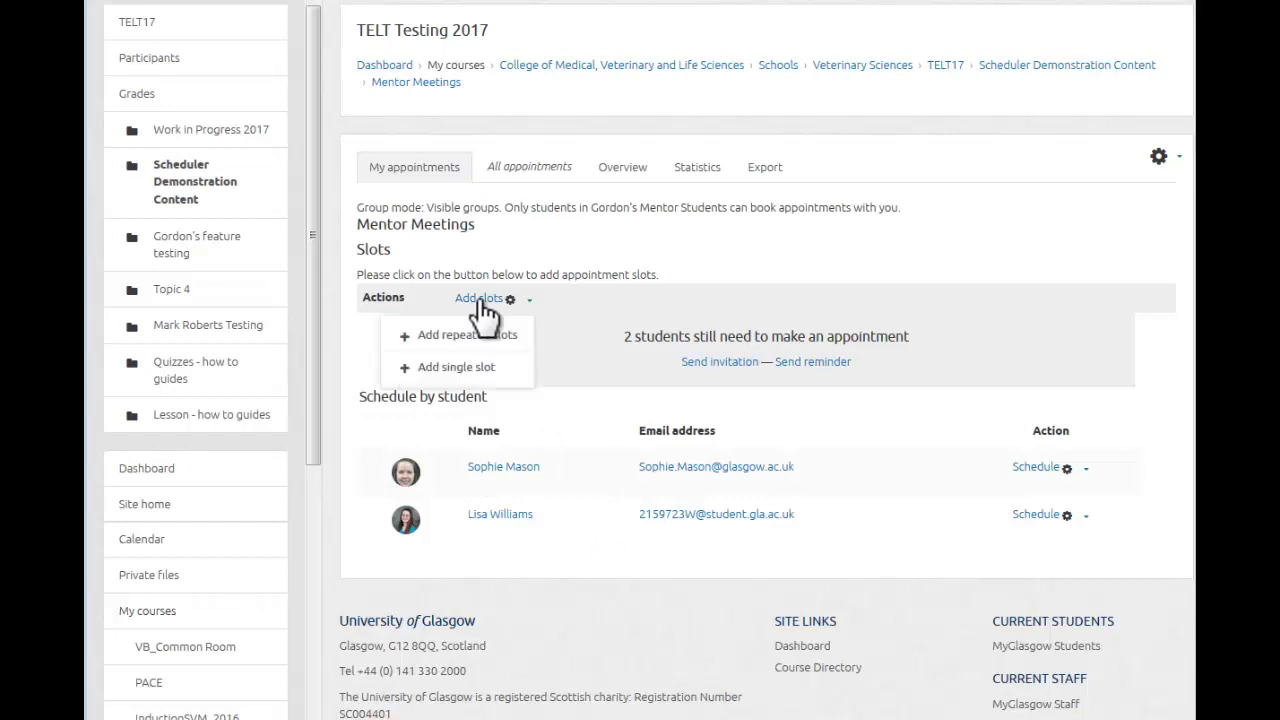
click(474, 335)
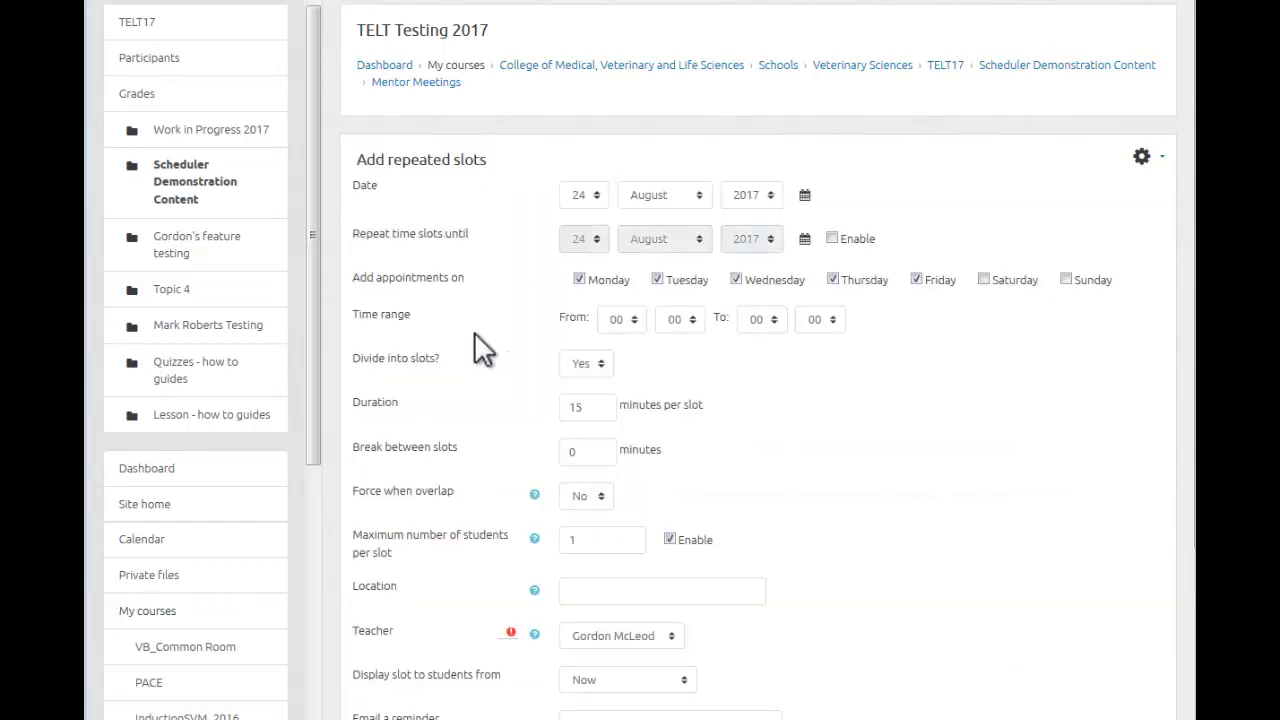
click(833, 238)
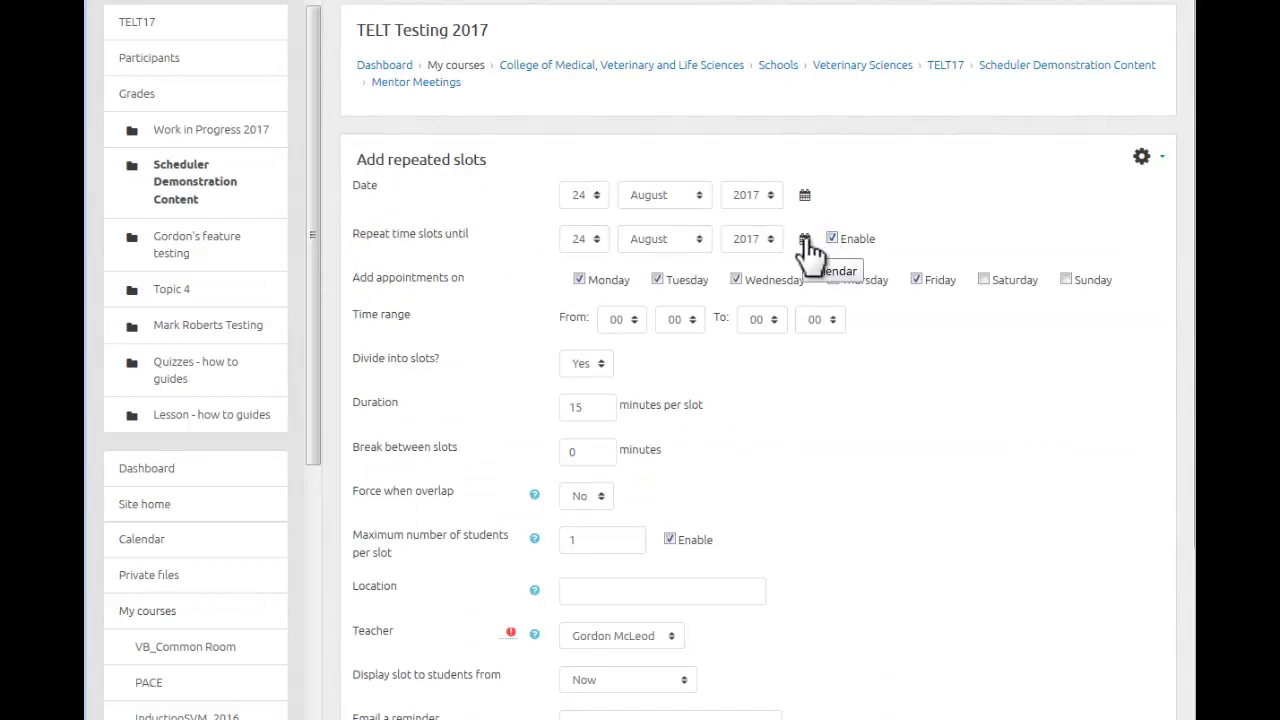
click(805, 240)
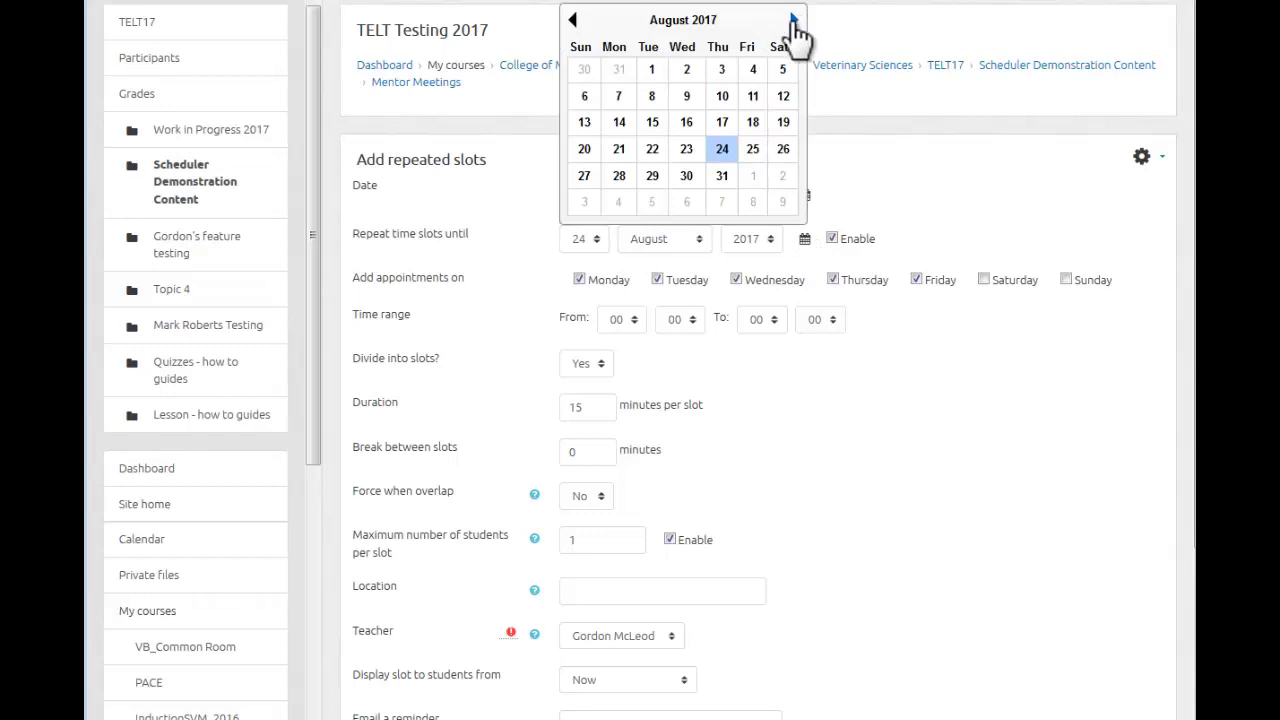
click(794, 20)
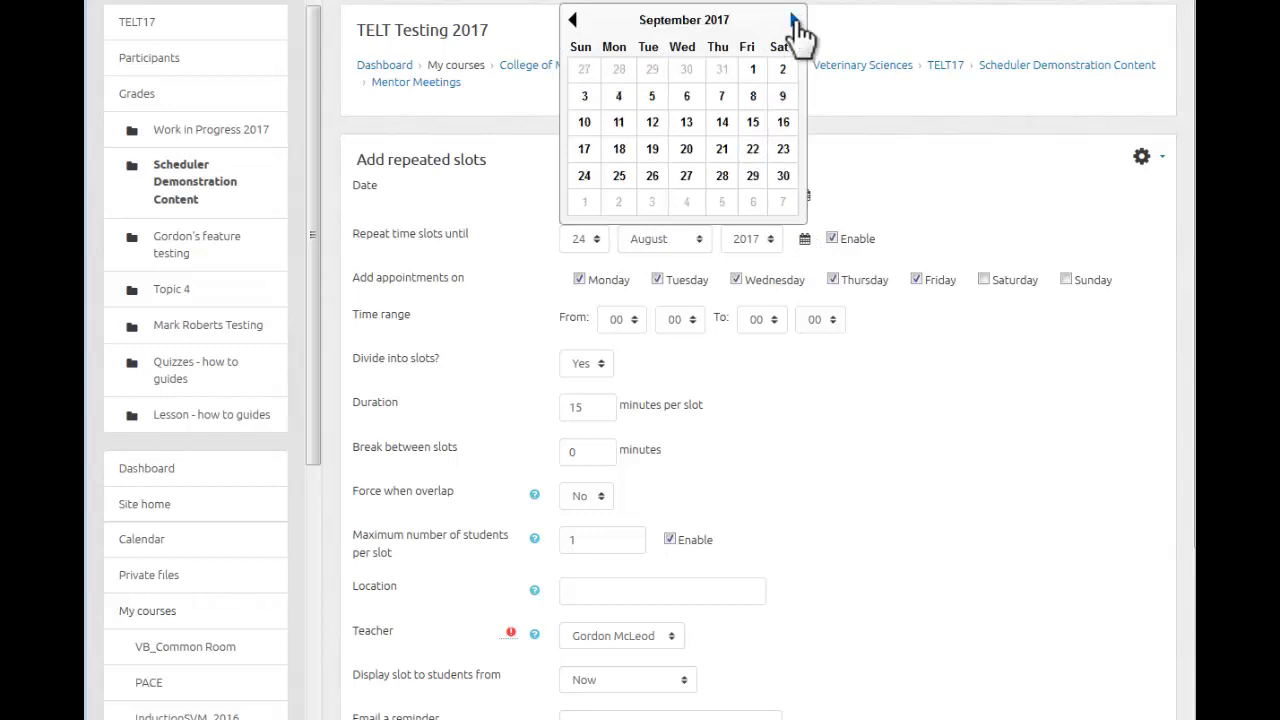
click(732, 175)
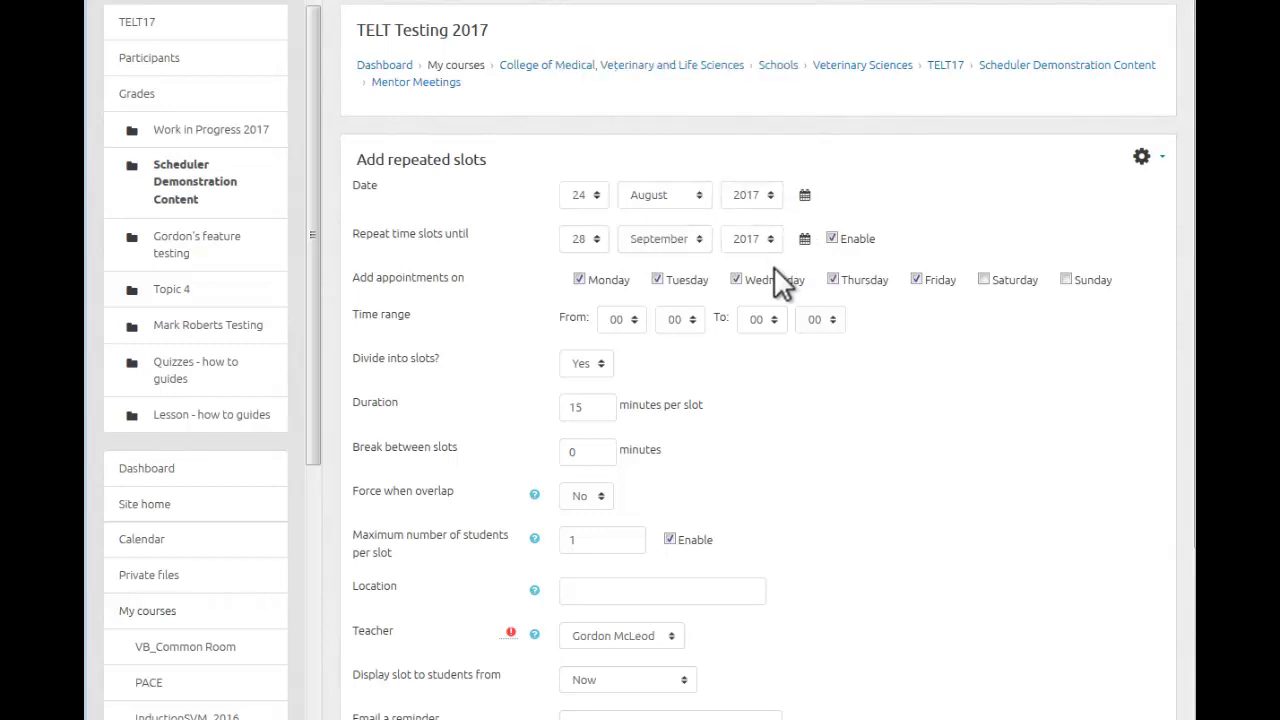
Step: Set the slots to run 14:00 to 16:00 on Thursdays only
click(632, 319)
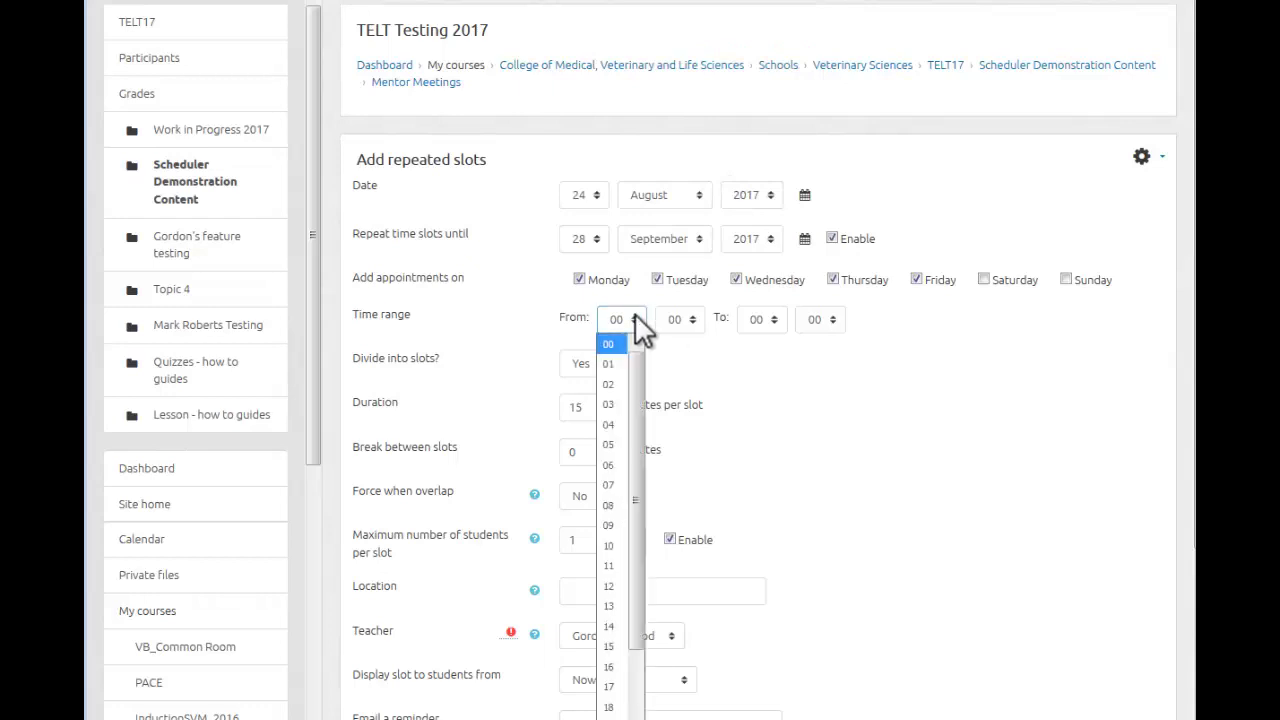
click(612, 626)
click(765, 320)
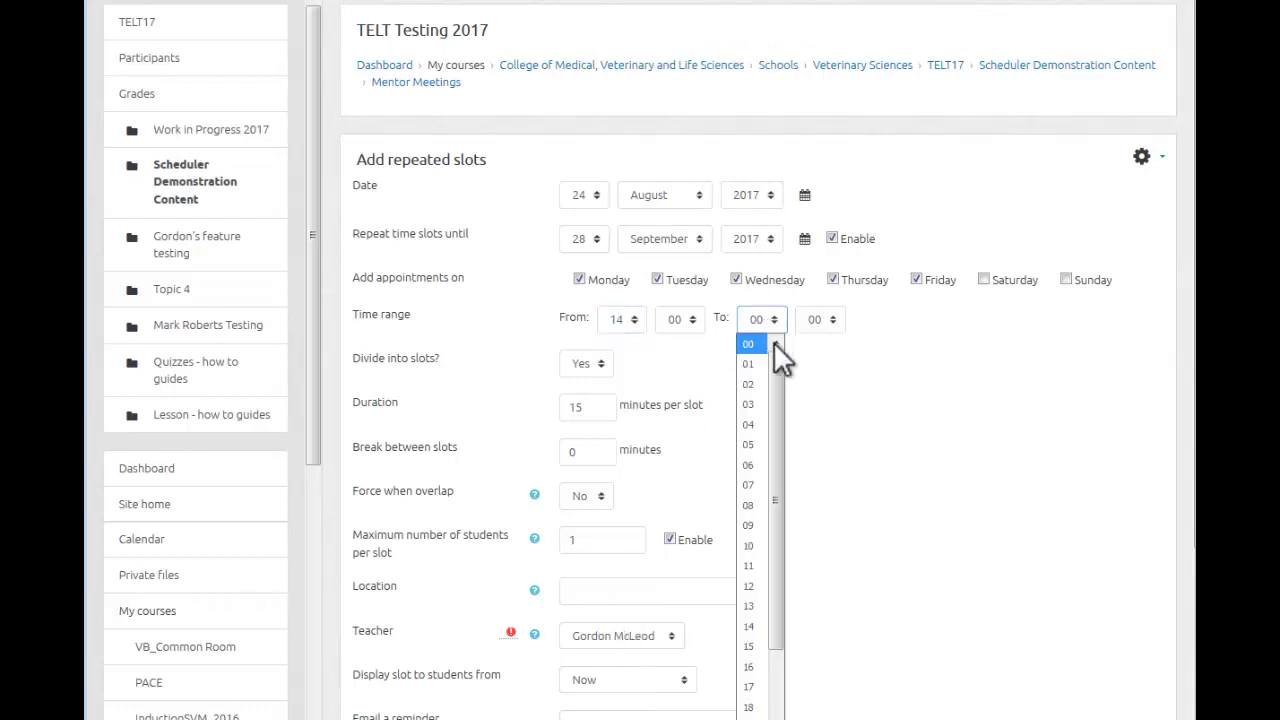
click(767, 612)
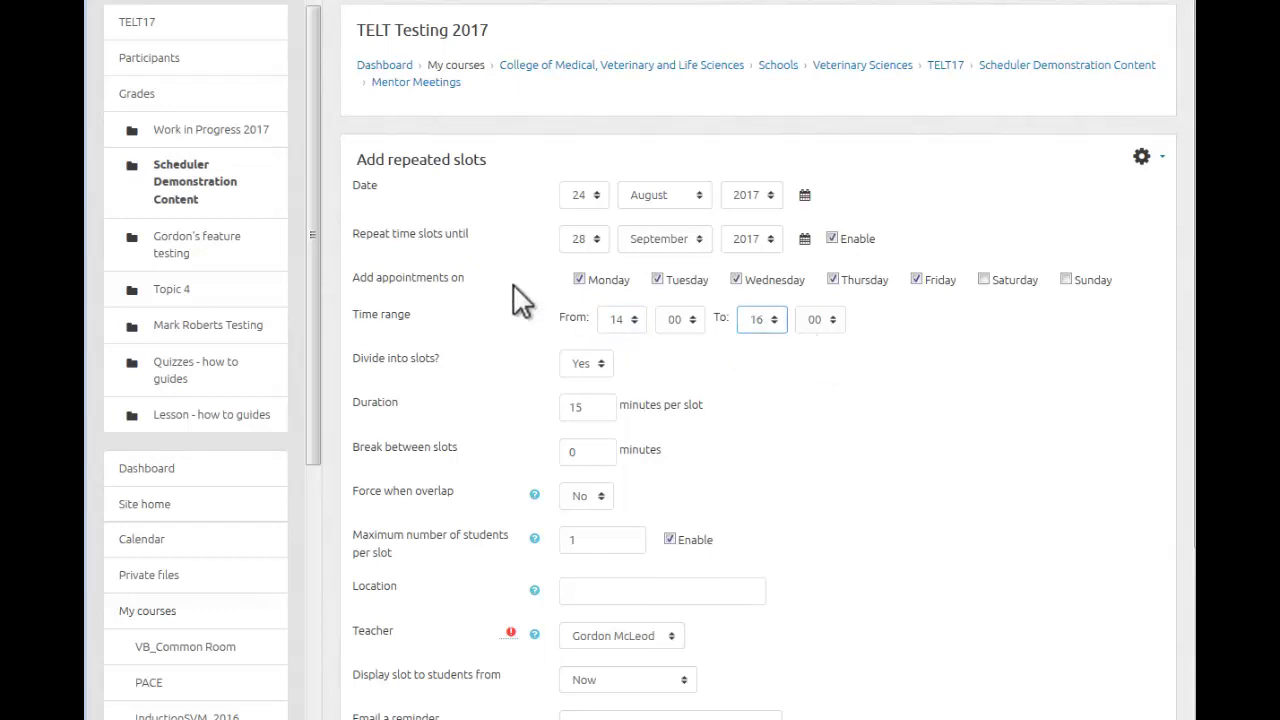
click(579, 280)
click(657, 280)
click(736, 280)
scroll(839, 360, down, 1)
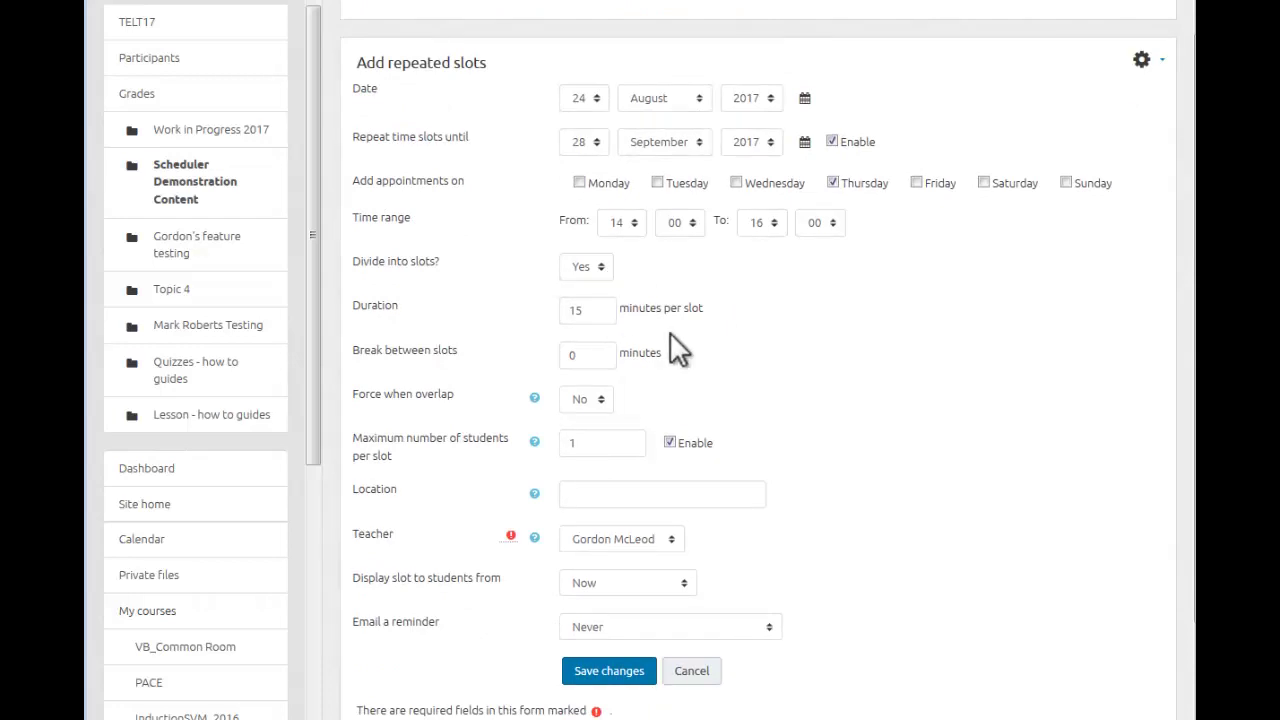
scroll(675, 350, down, 1)
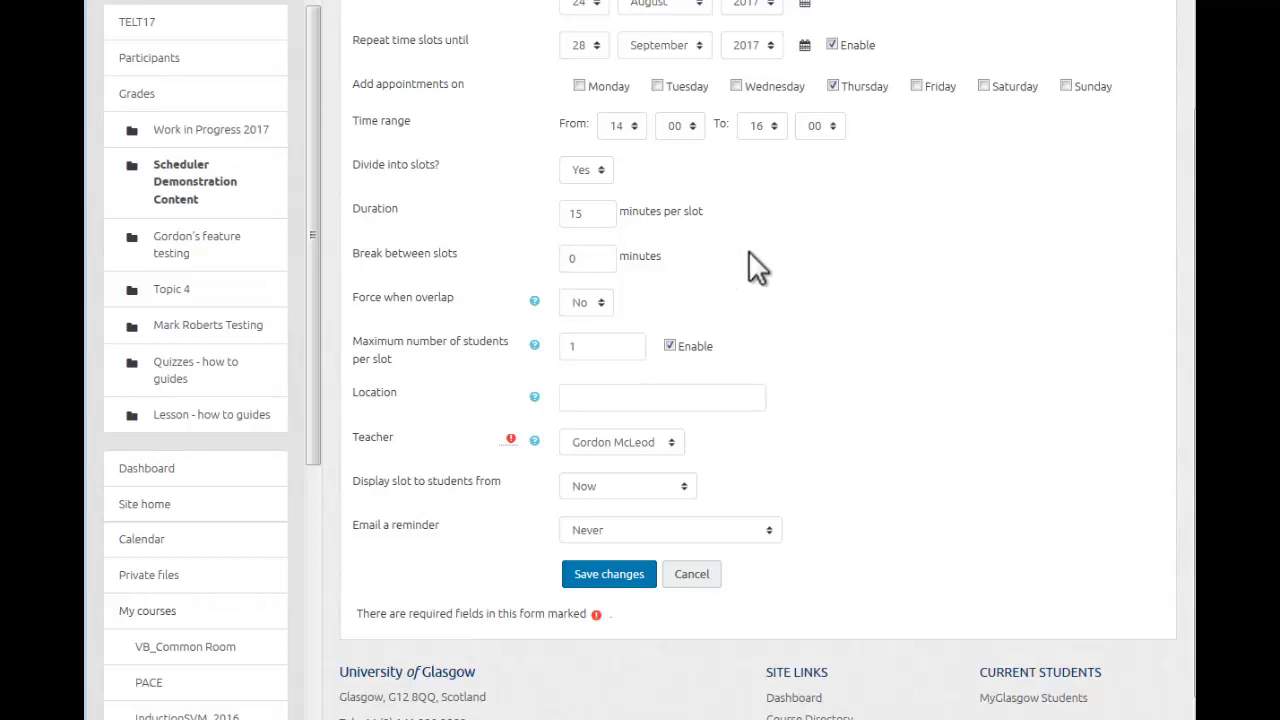
scroll(748, 251, down, 1)
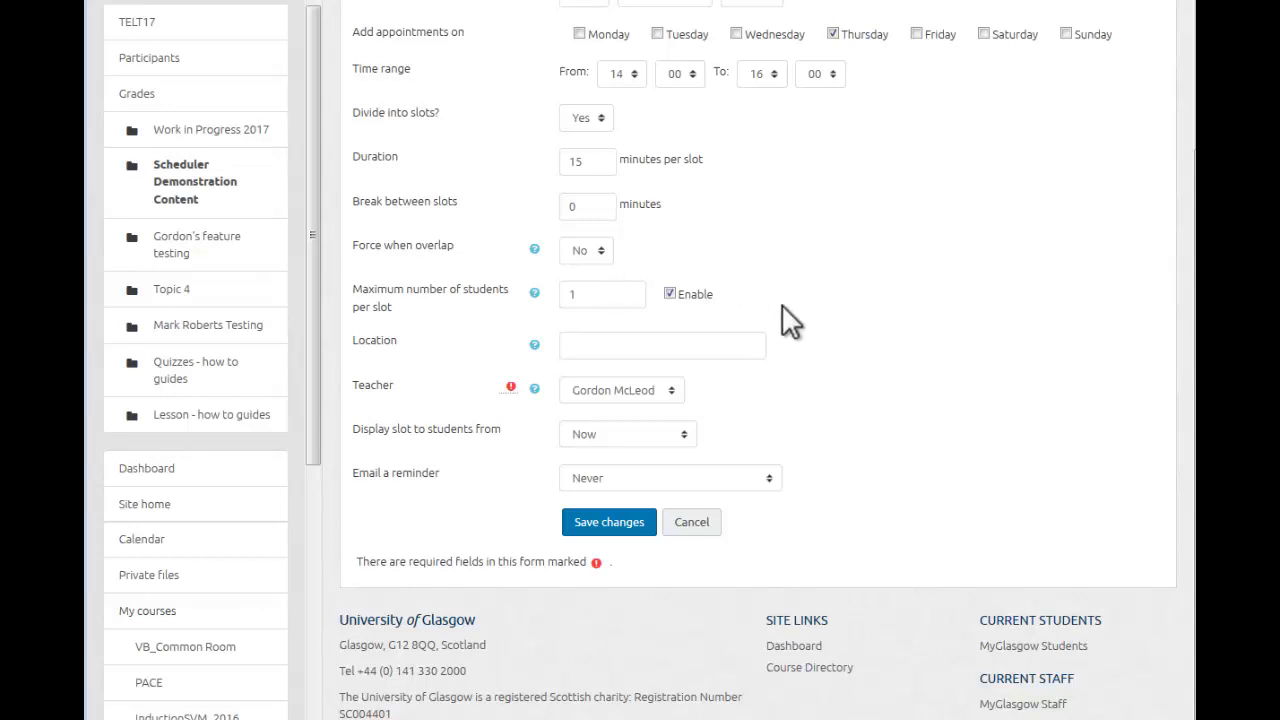
Step: Set location 'My office - McCall 2.22' and an email reminder 1 day before slot
click(655, 345)
text(My )
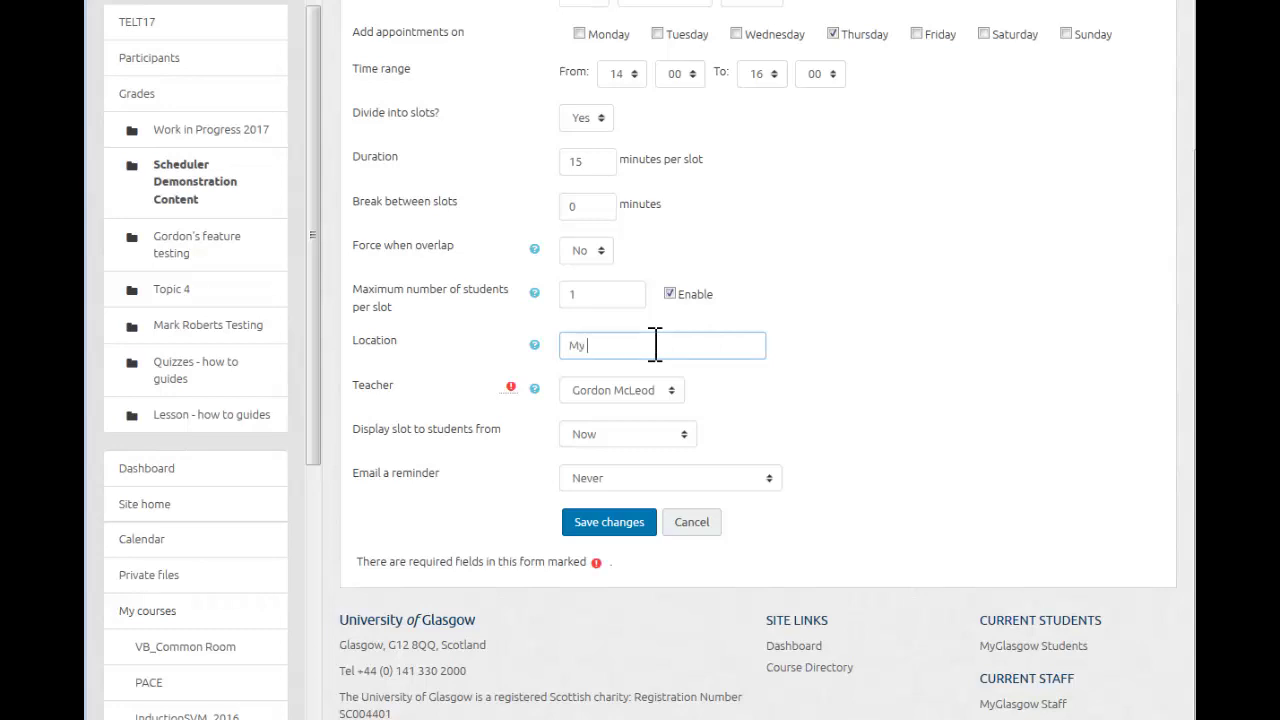
text(office - McCall 2.22)
click(829, 383)
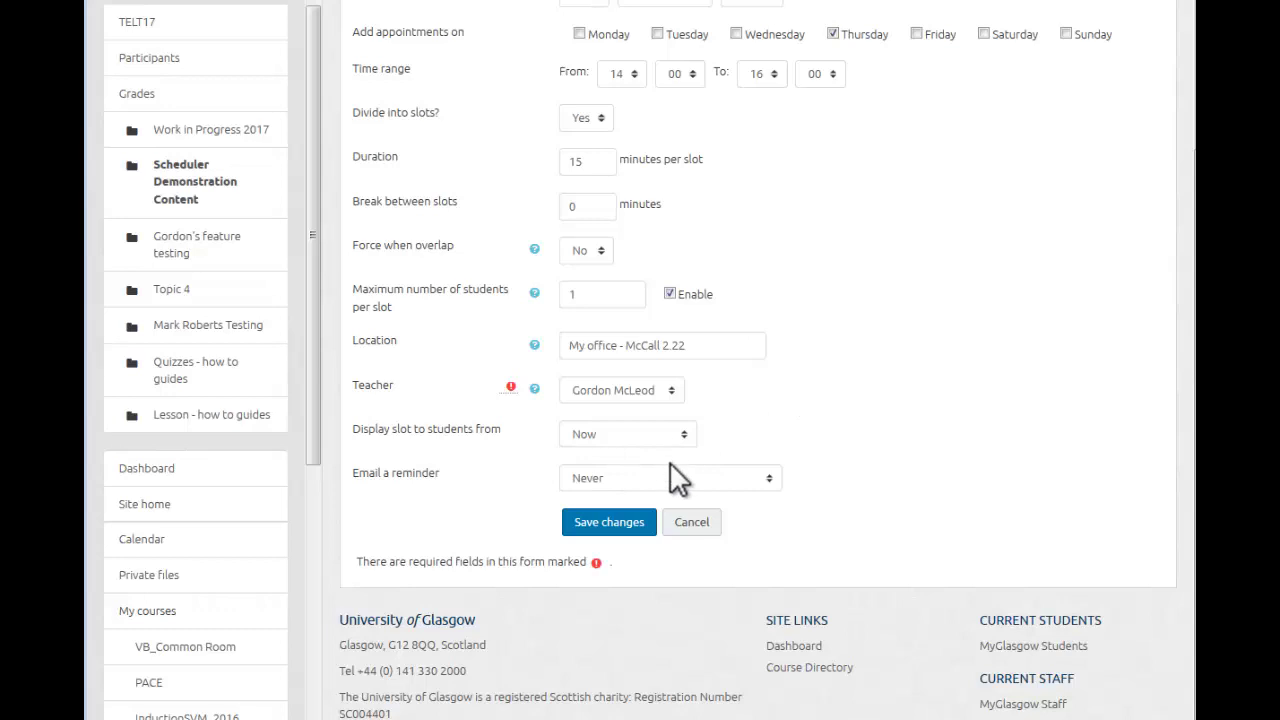
click(723, 478)
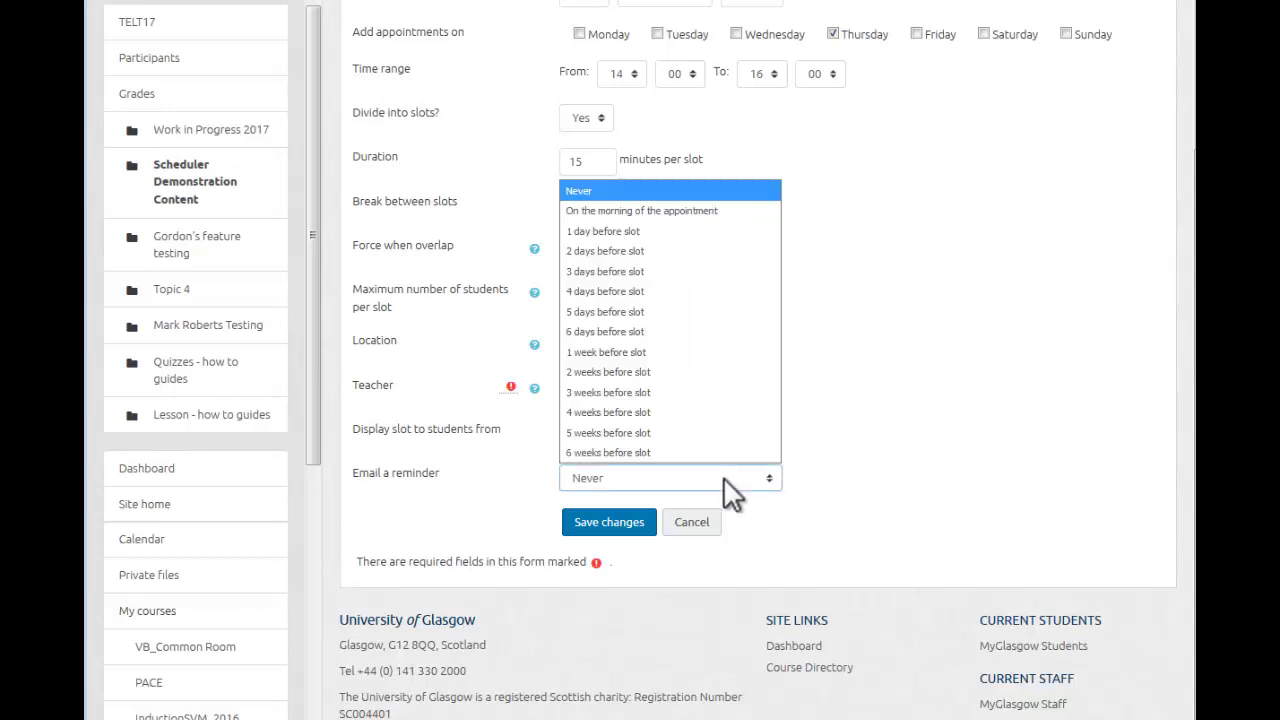
click(635, 238)
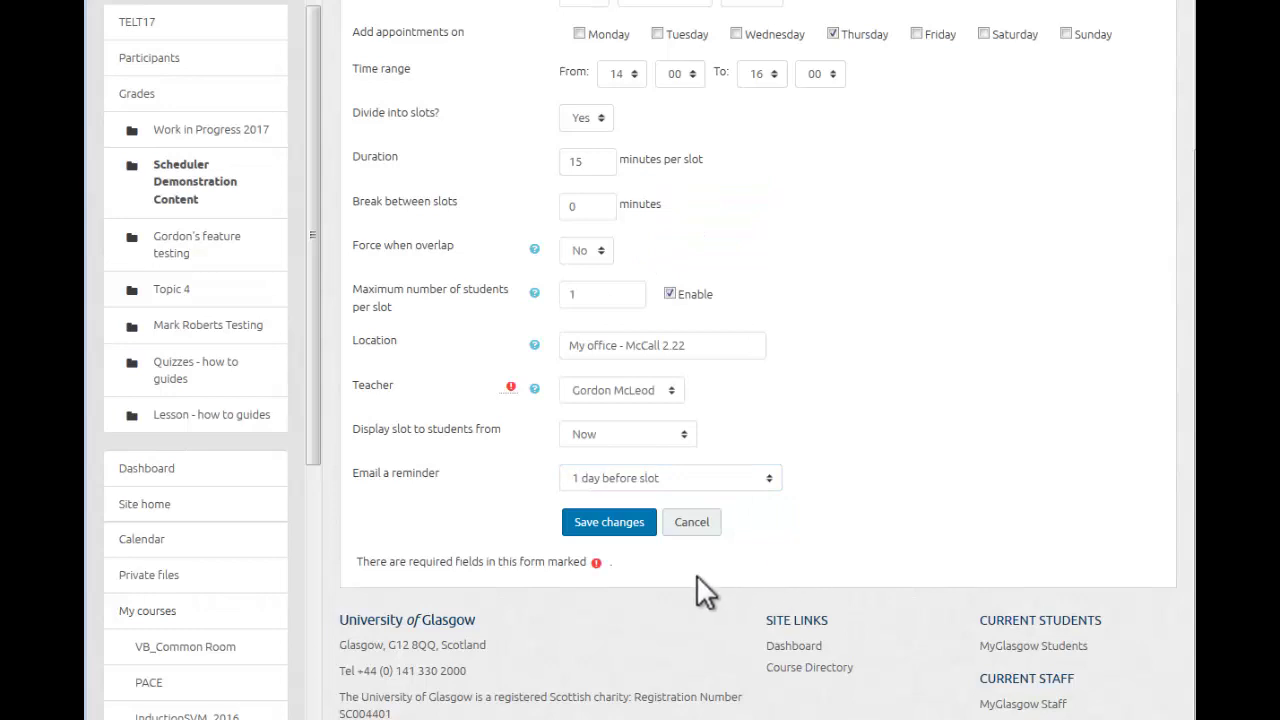
click(624, 527)
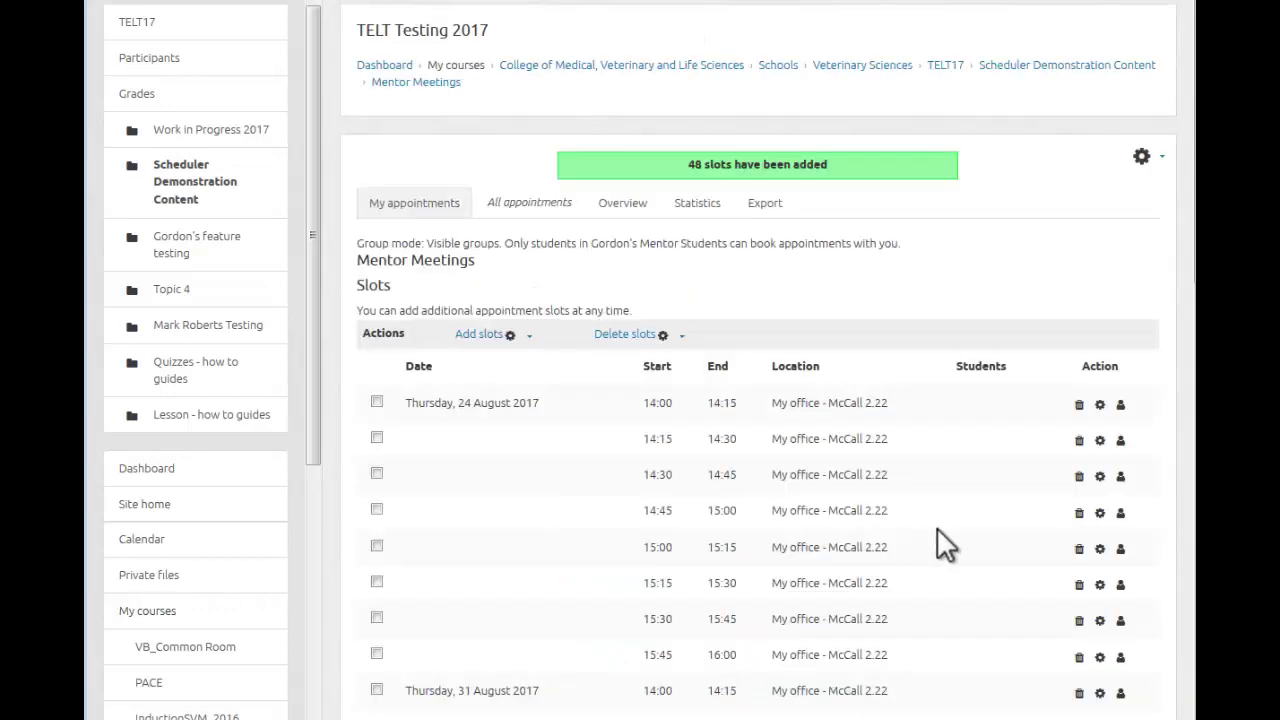
scroll(945, 545, down, 1)
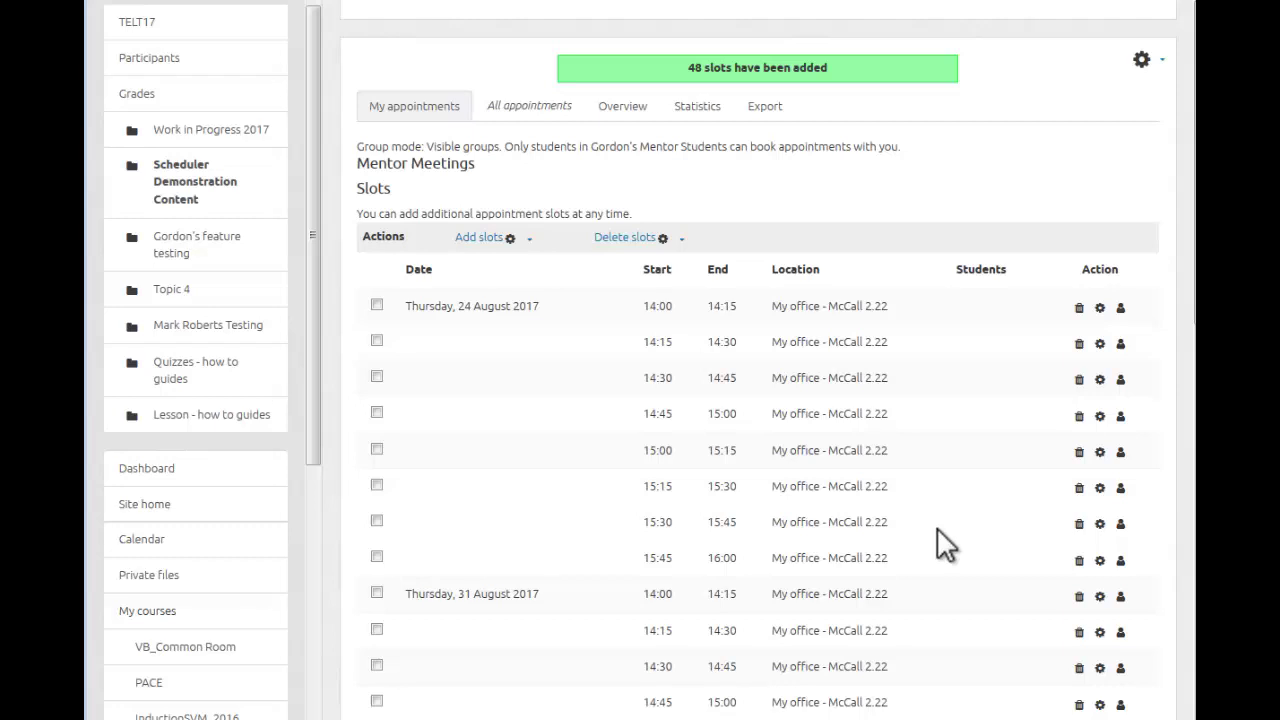
scroll(945, 545, up, 1)
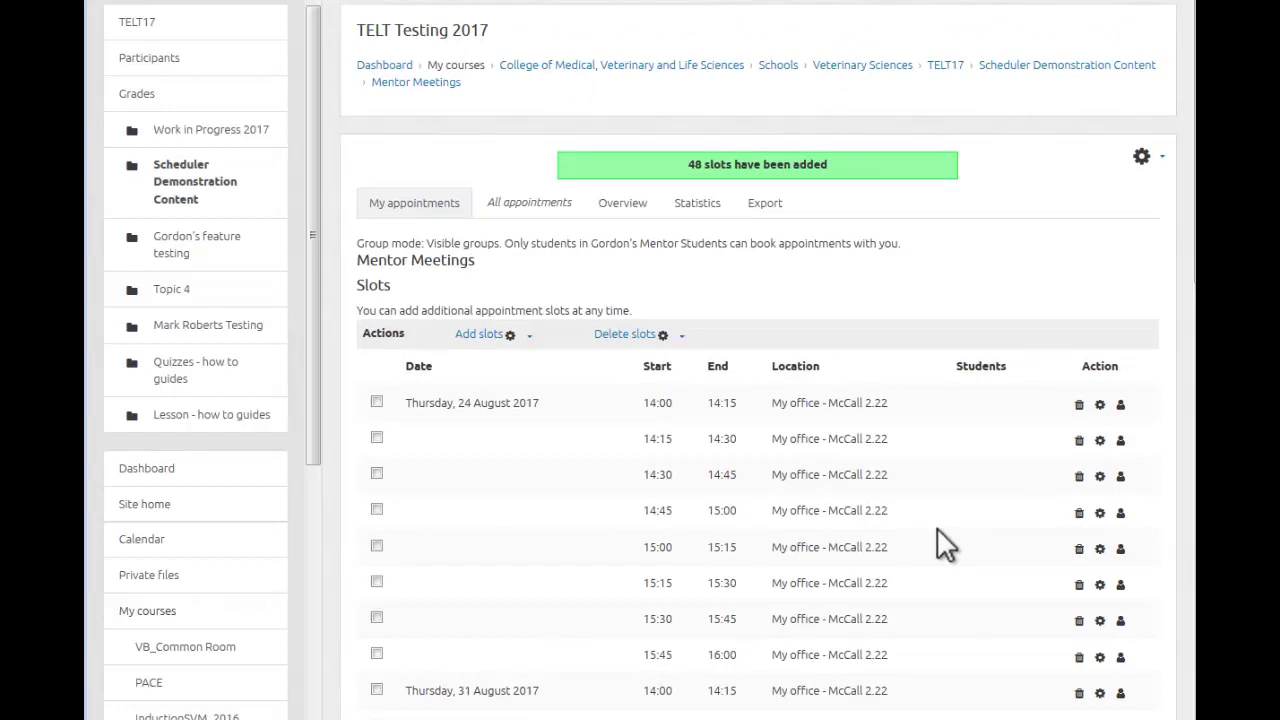
scroll(937, 529, down, 7)
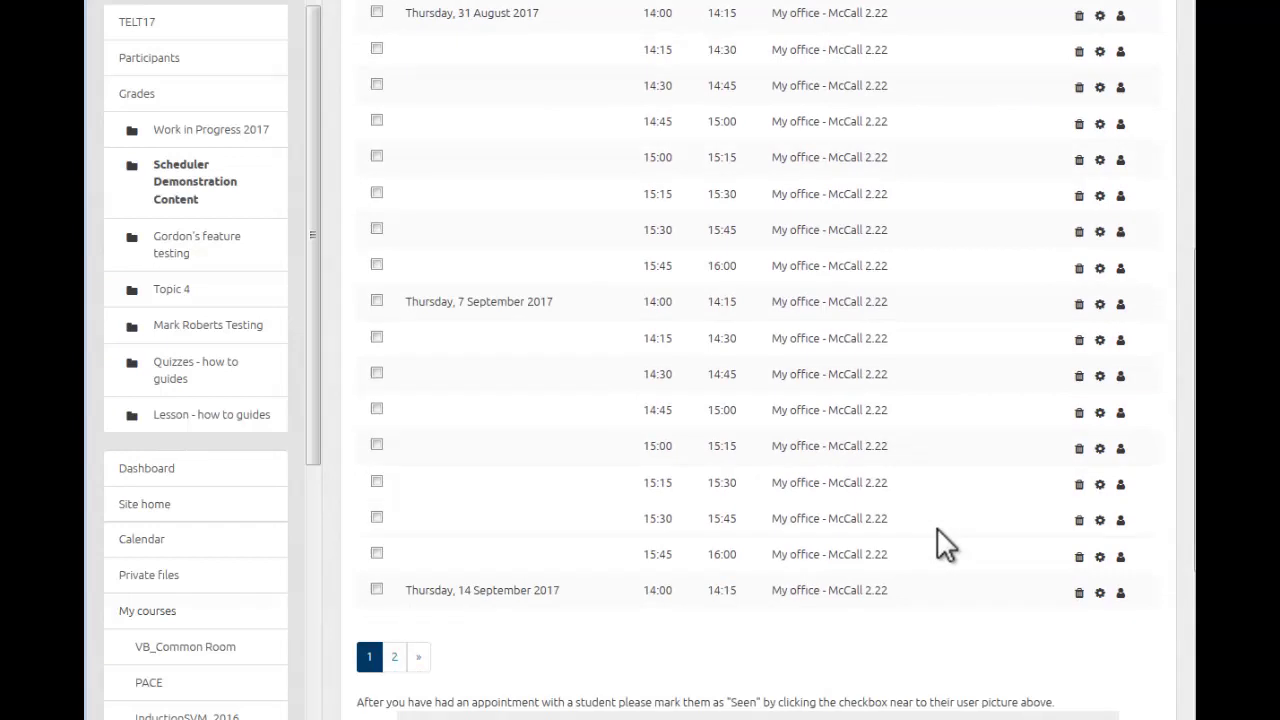
scroll(937, 529, up, 7)
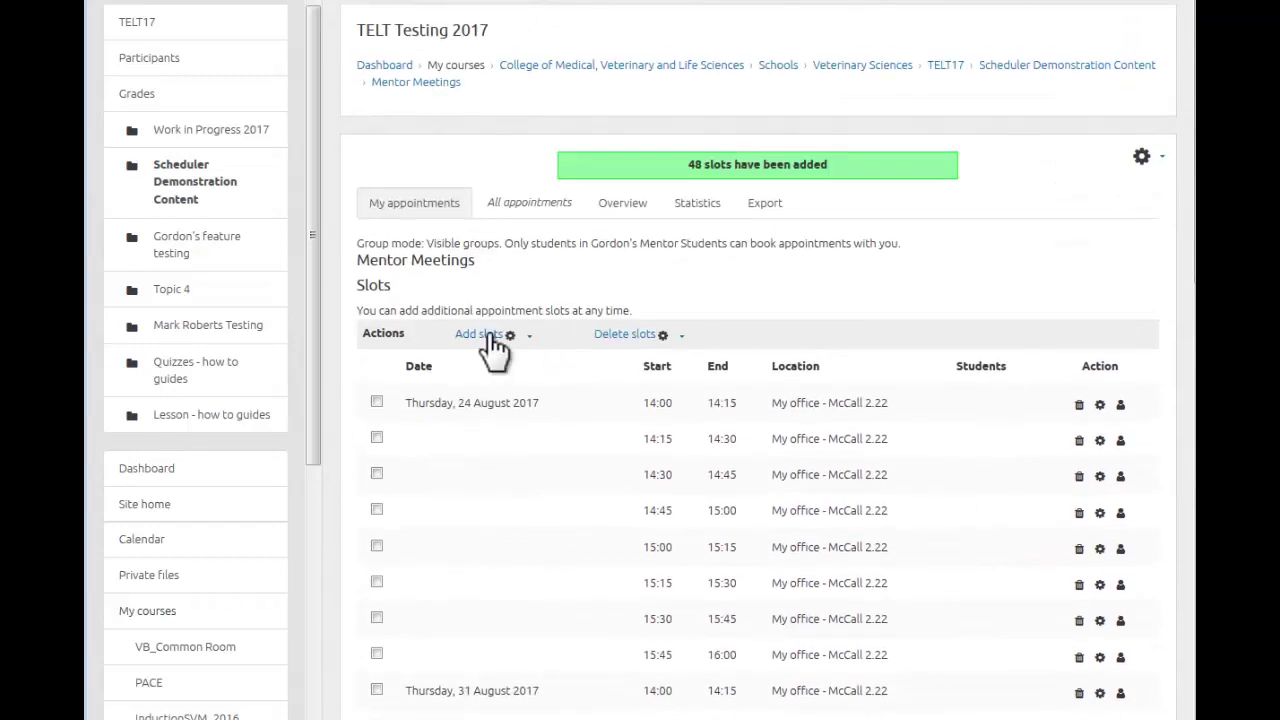
Step: Add and save a single slot starting at 10:00 on 24 August 2017
click(480, 404)
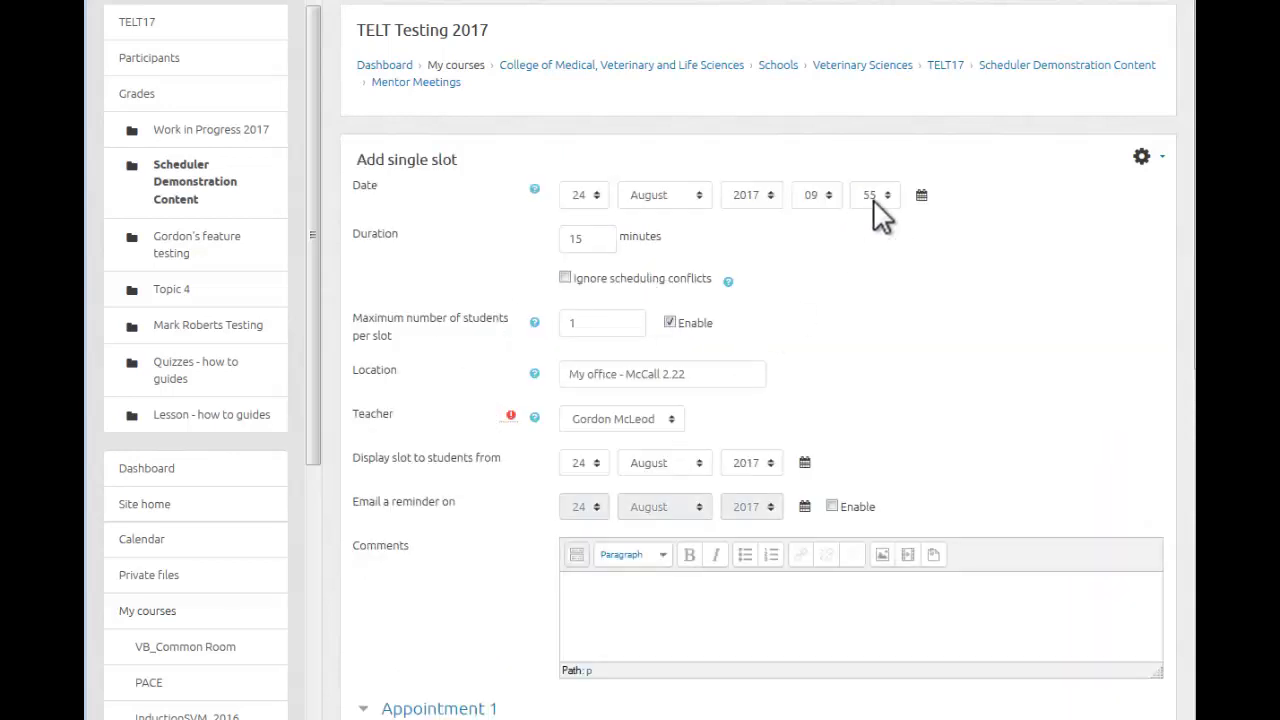
scroll(810, 646, down, 7)
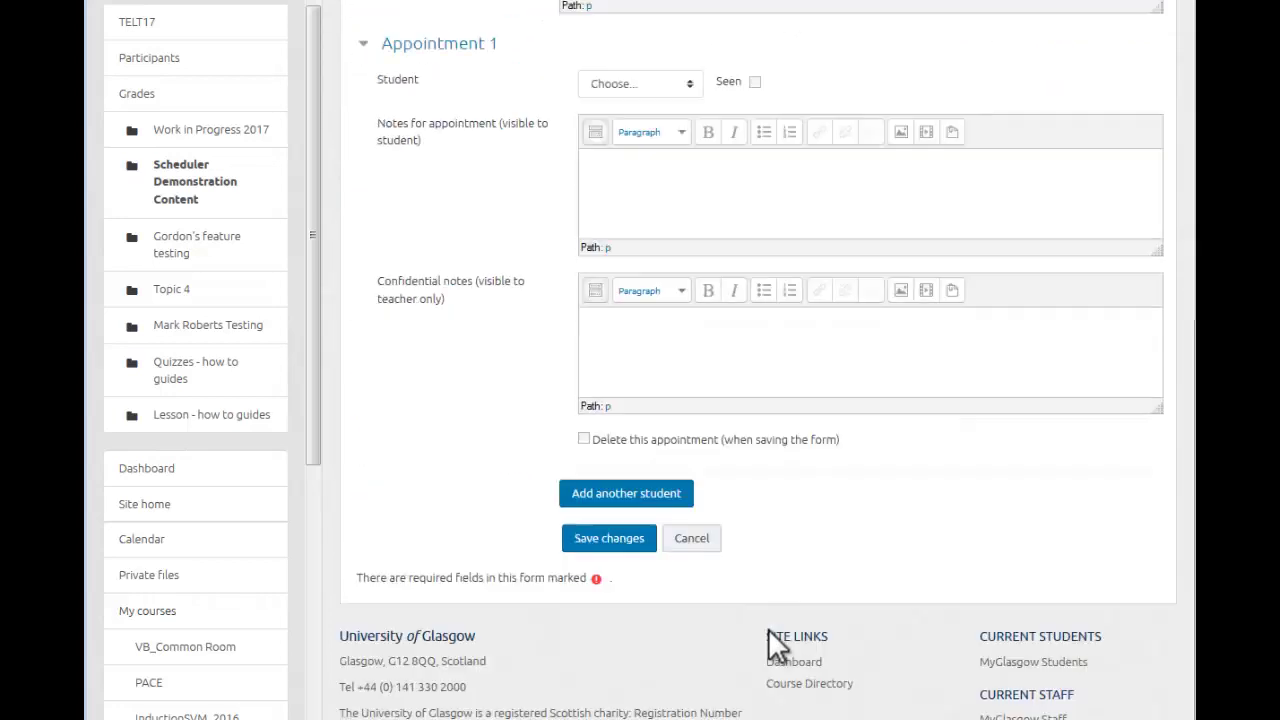
click(608, 524)
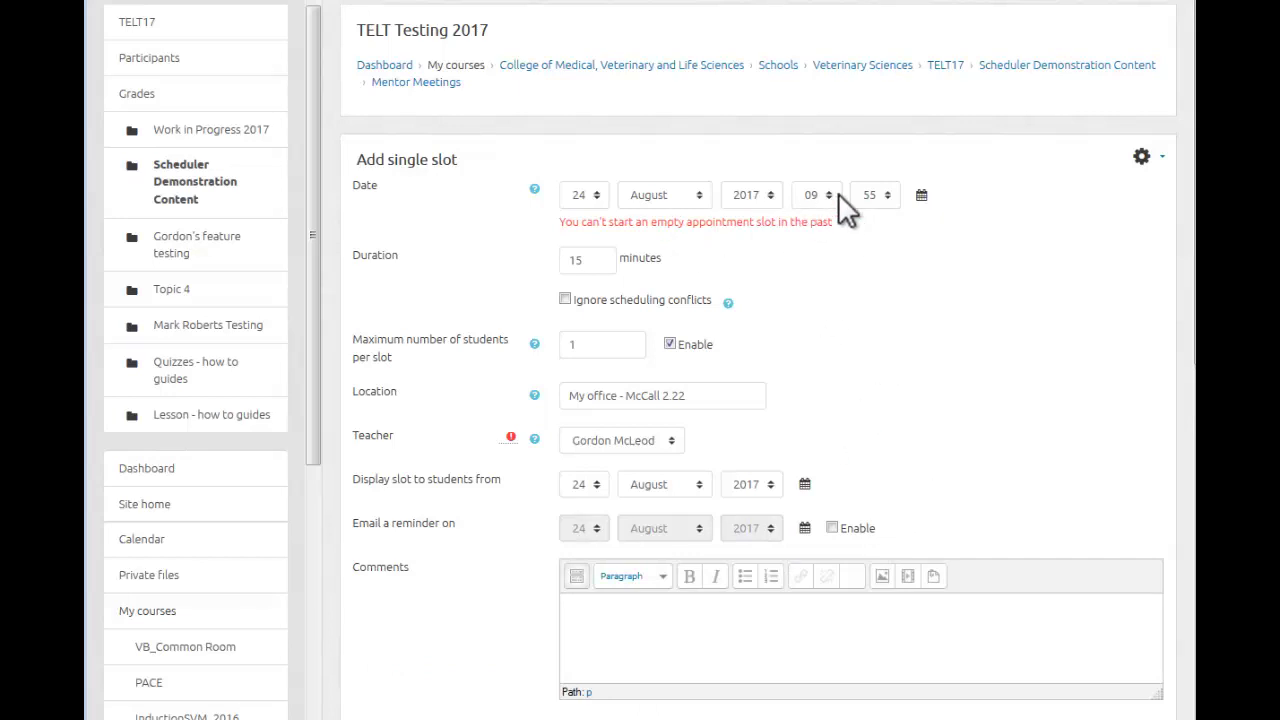
click(888, 195)
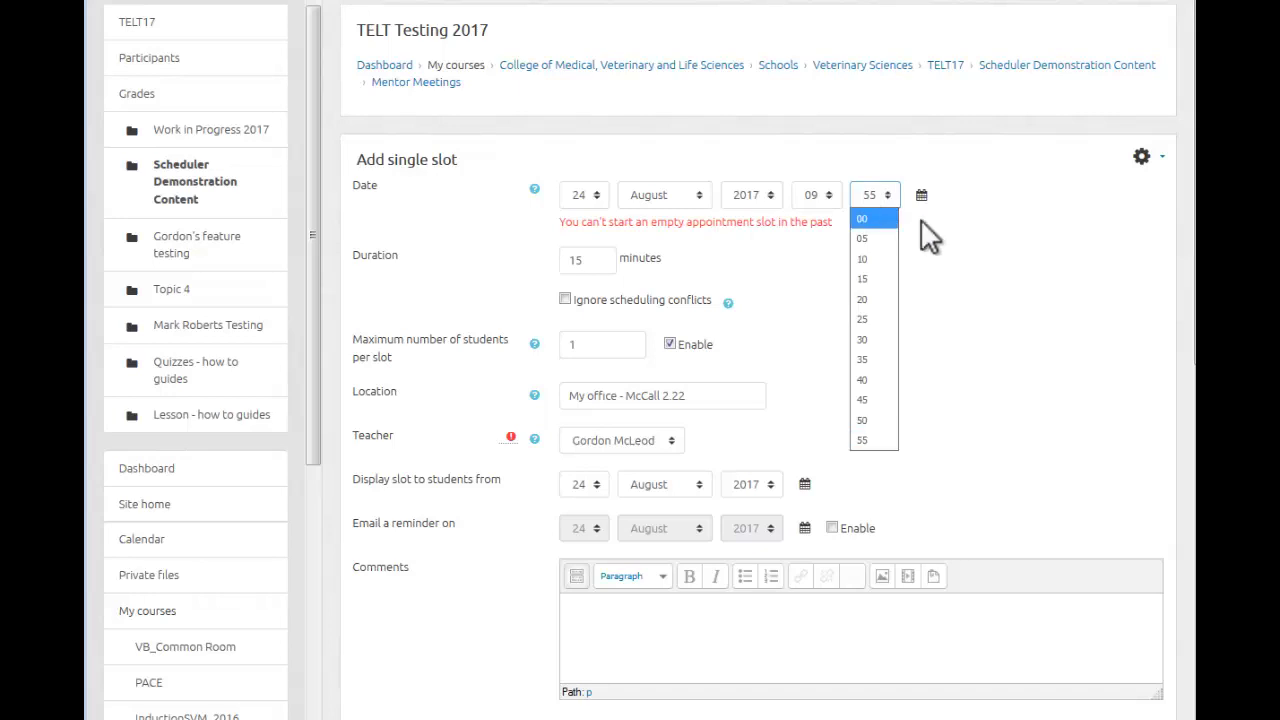
click(878, 212)
scroll(870, 262, down, 1)
scroll(870, 262, up, 1)
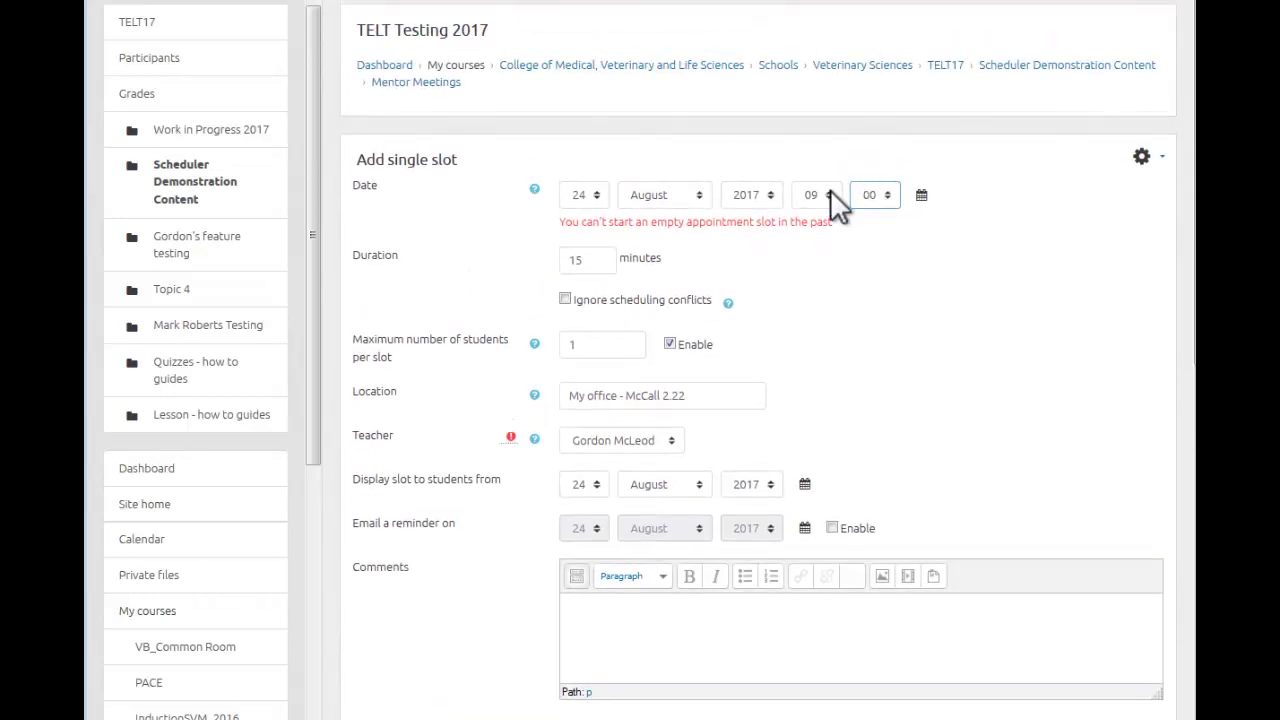
click(830, 195)
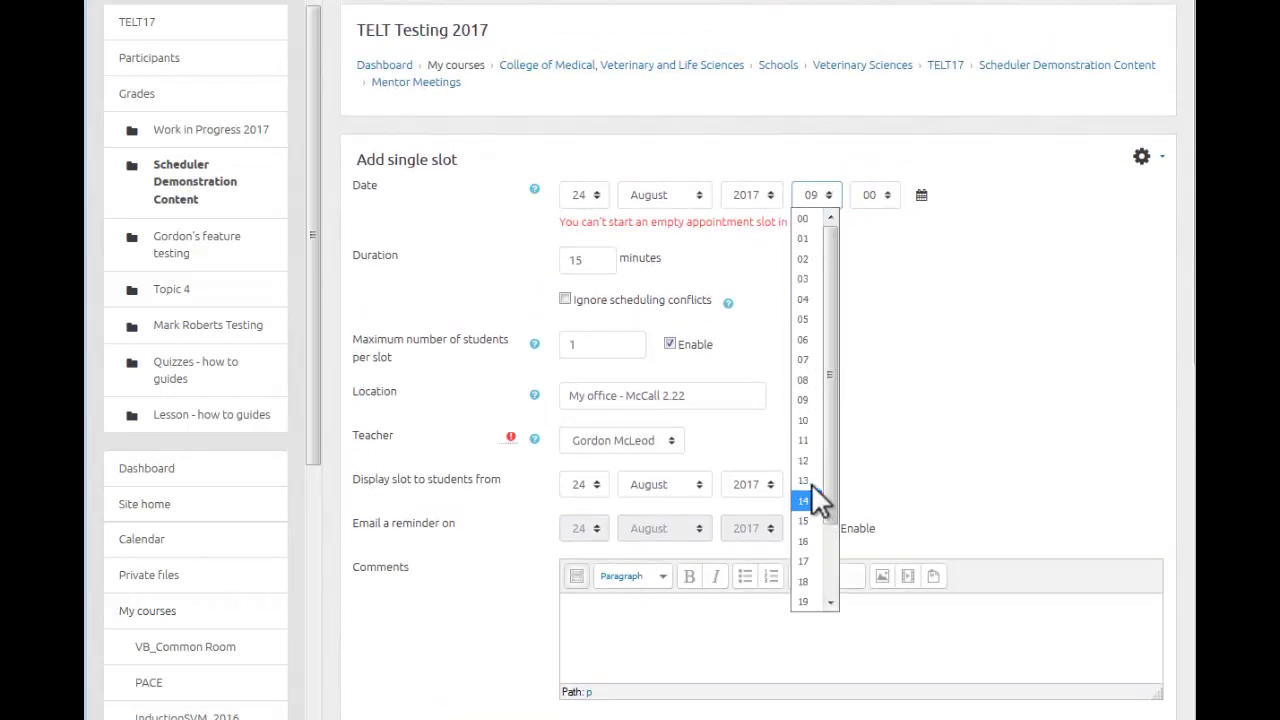
click(803, 400)
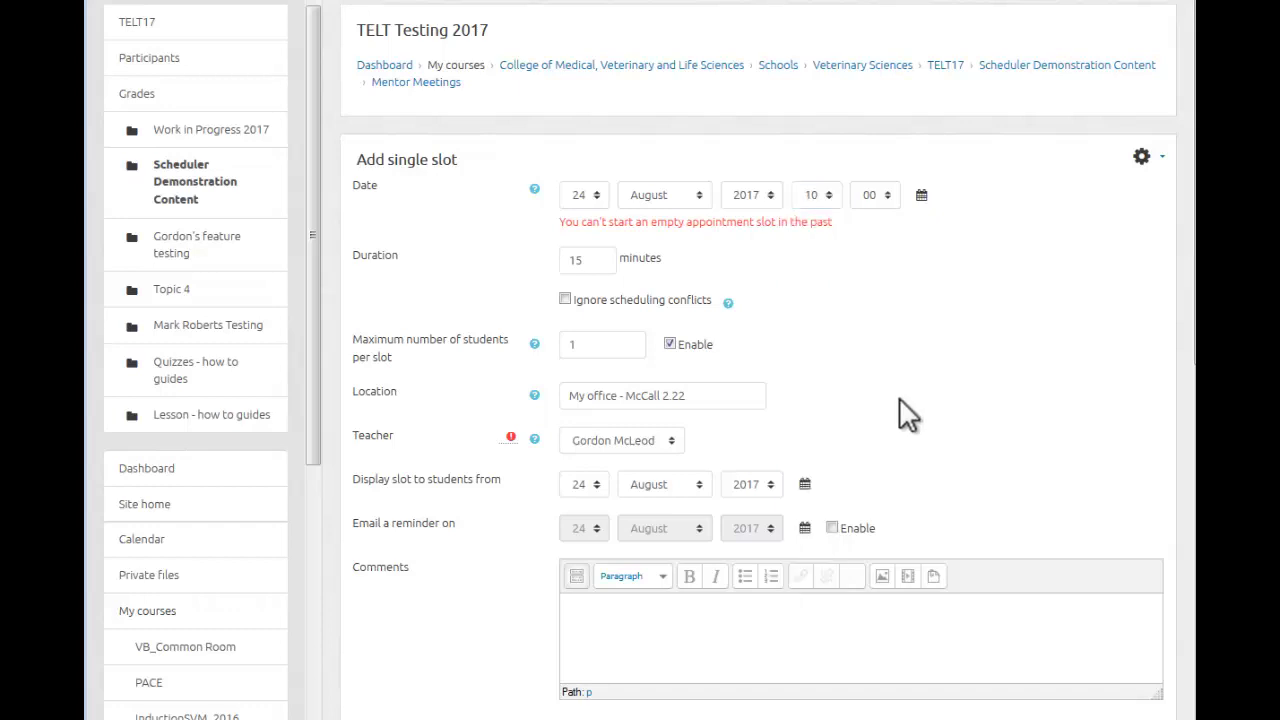
scroll(899, 400, down, 7)
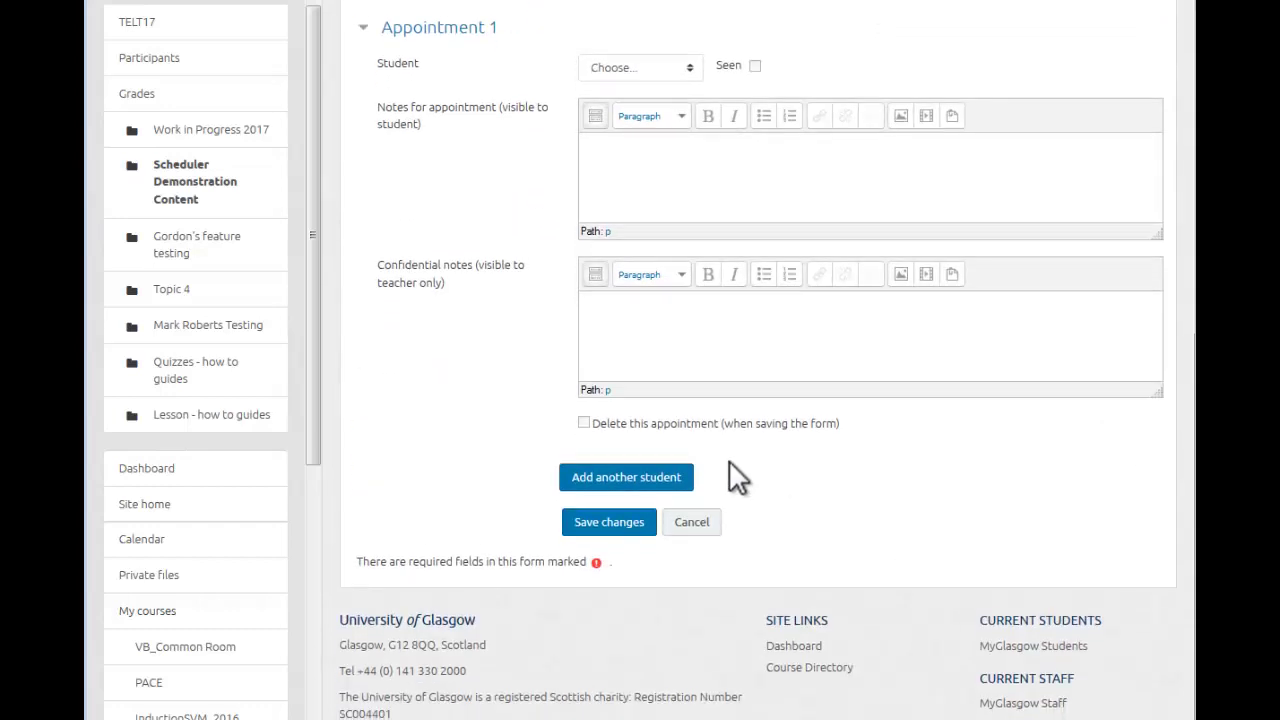
click(610, 530)
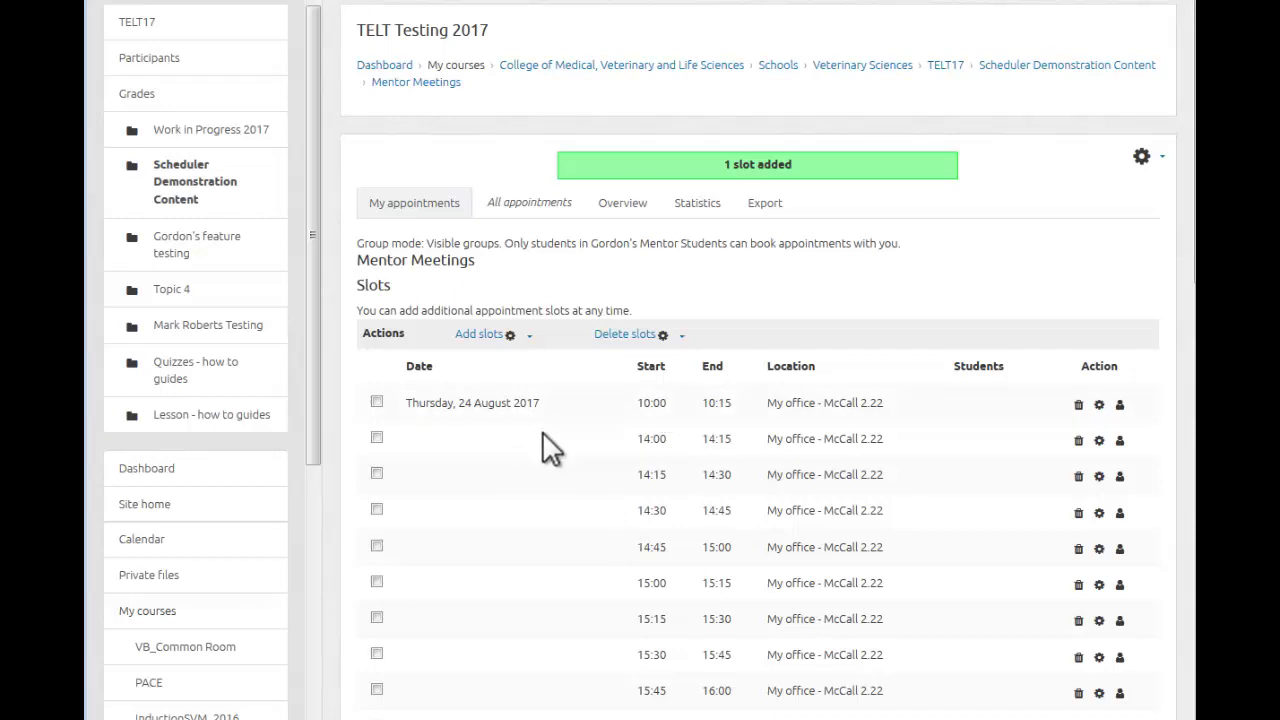
scroll(542, 433, down, 5)
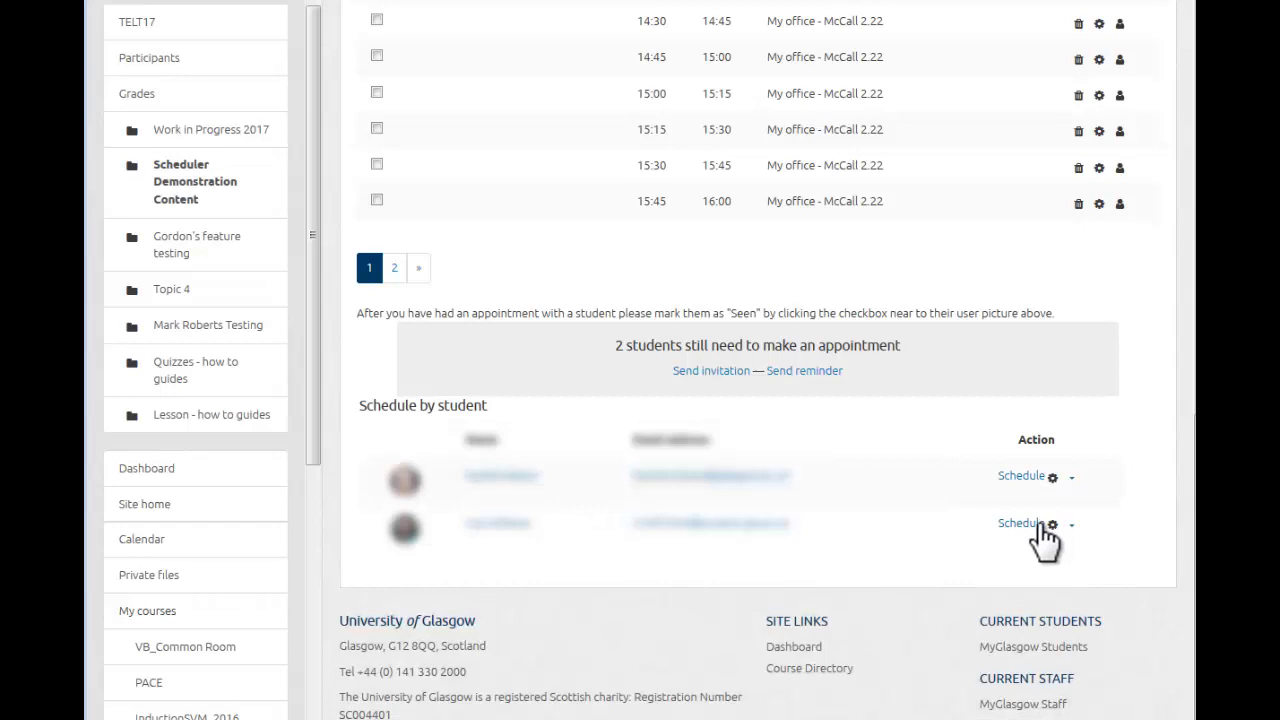
click(1040, 527)
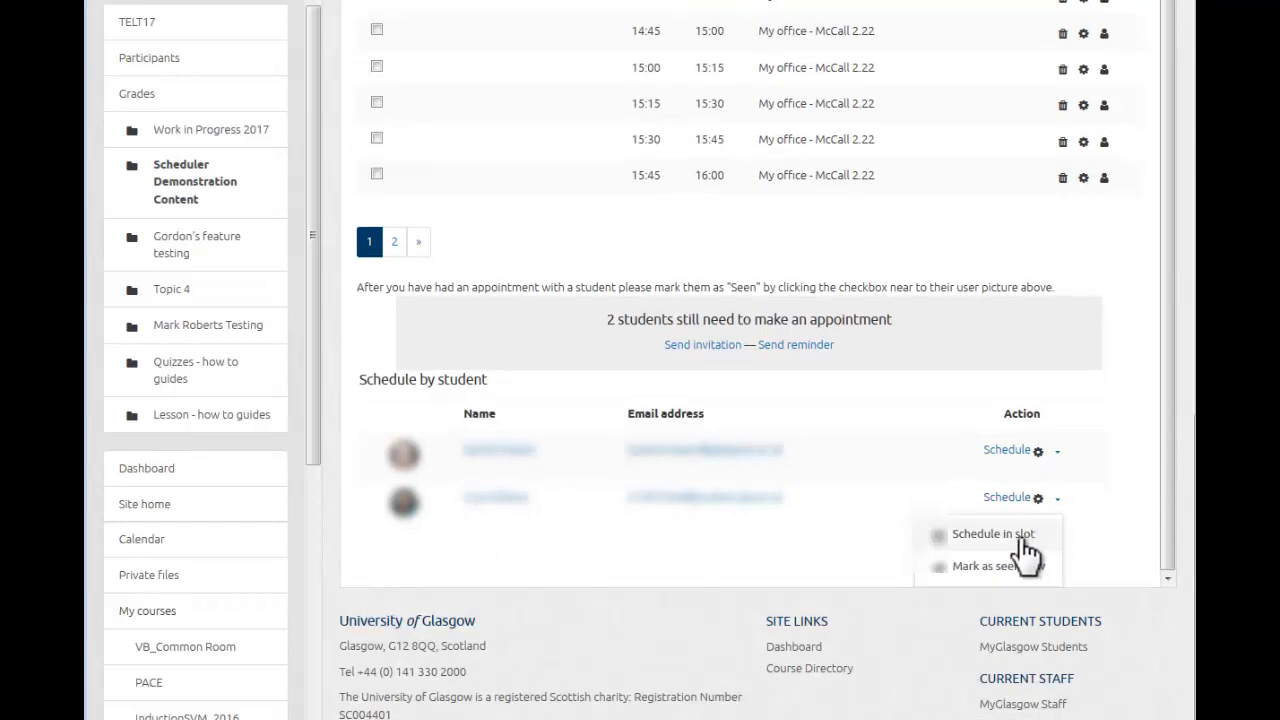
click(1022, 538)
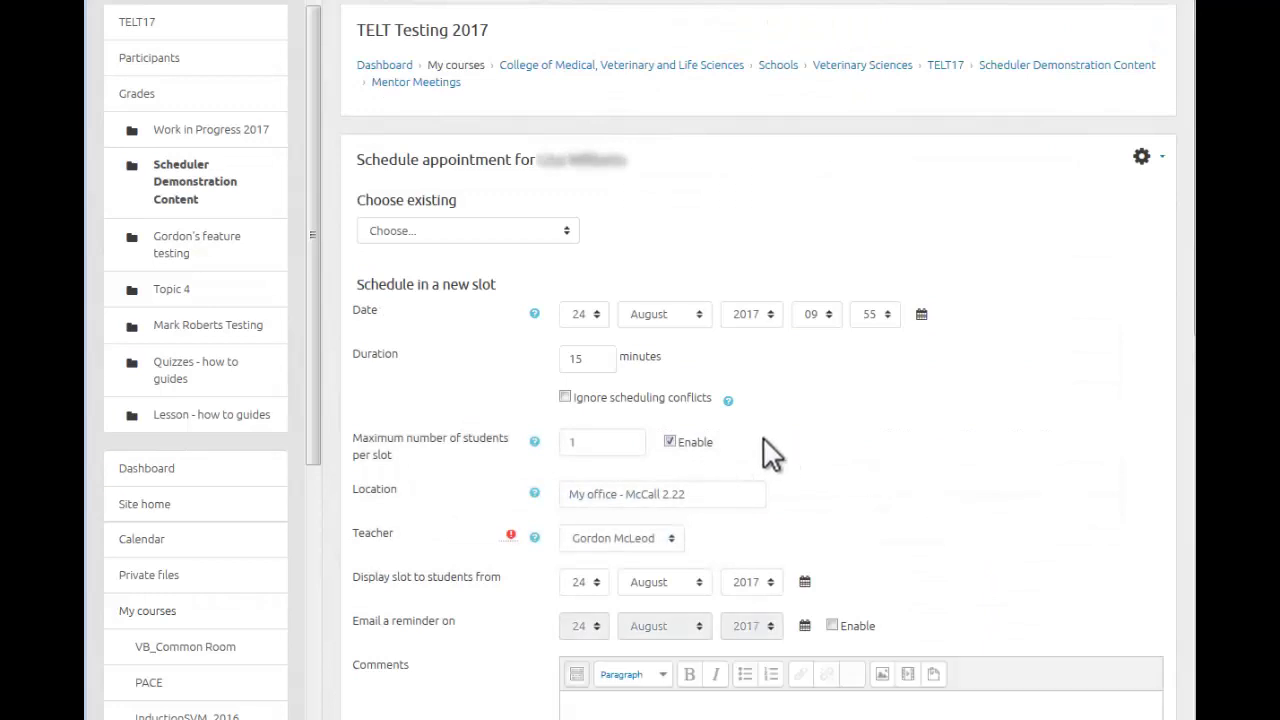
click(887, 314)
click(880, 342)
click(828, 313)
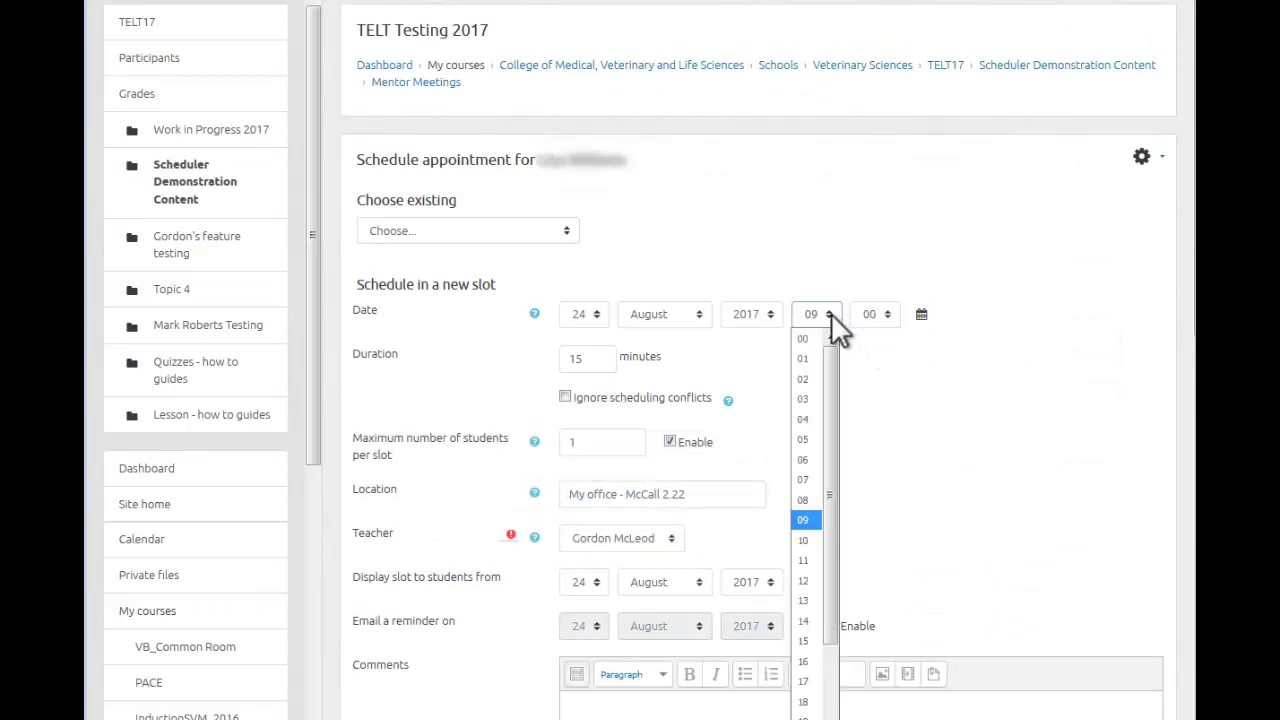
click(808, 541)
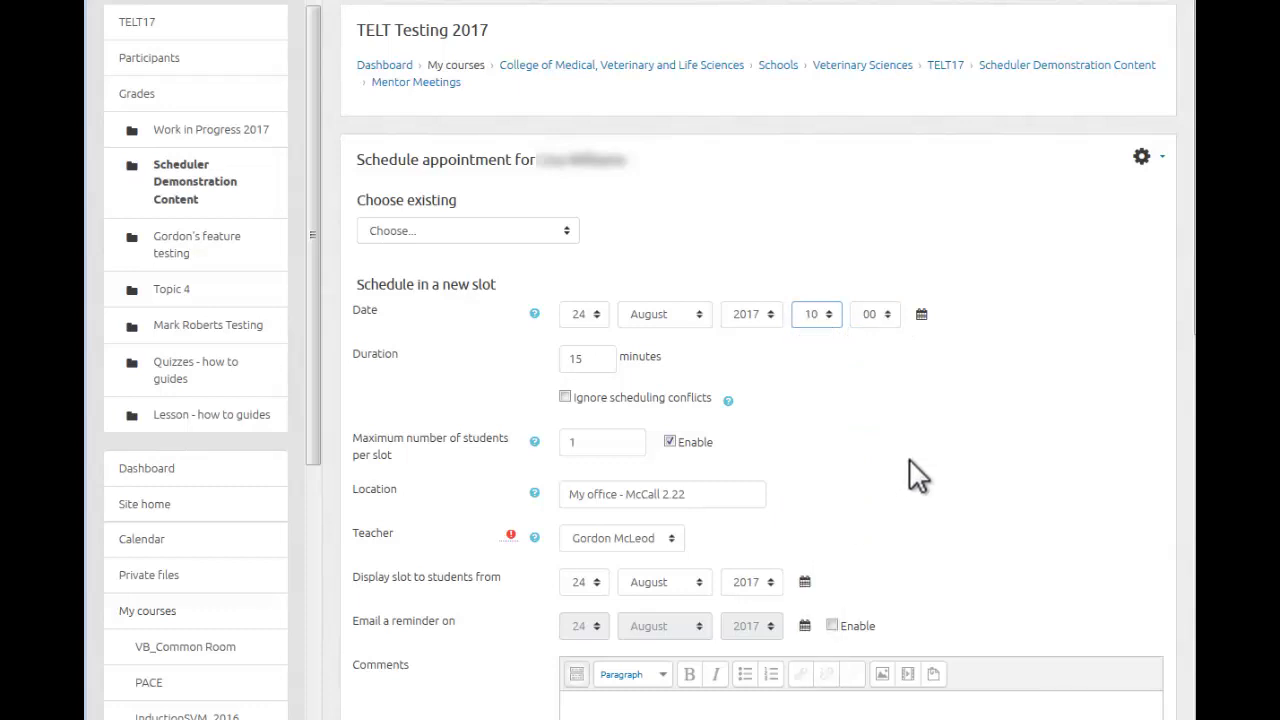
scroll(909, 458, down, 8)
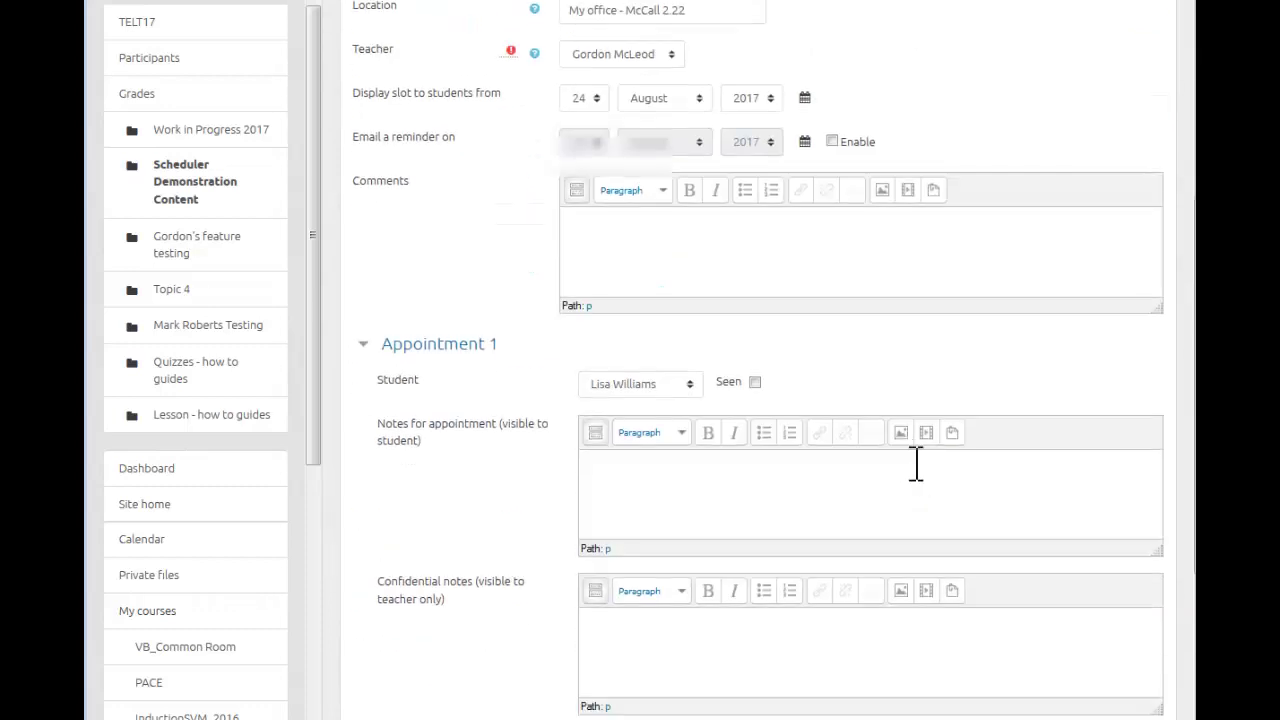
click(691, 505)
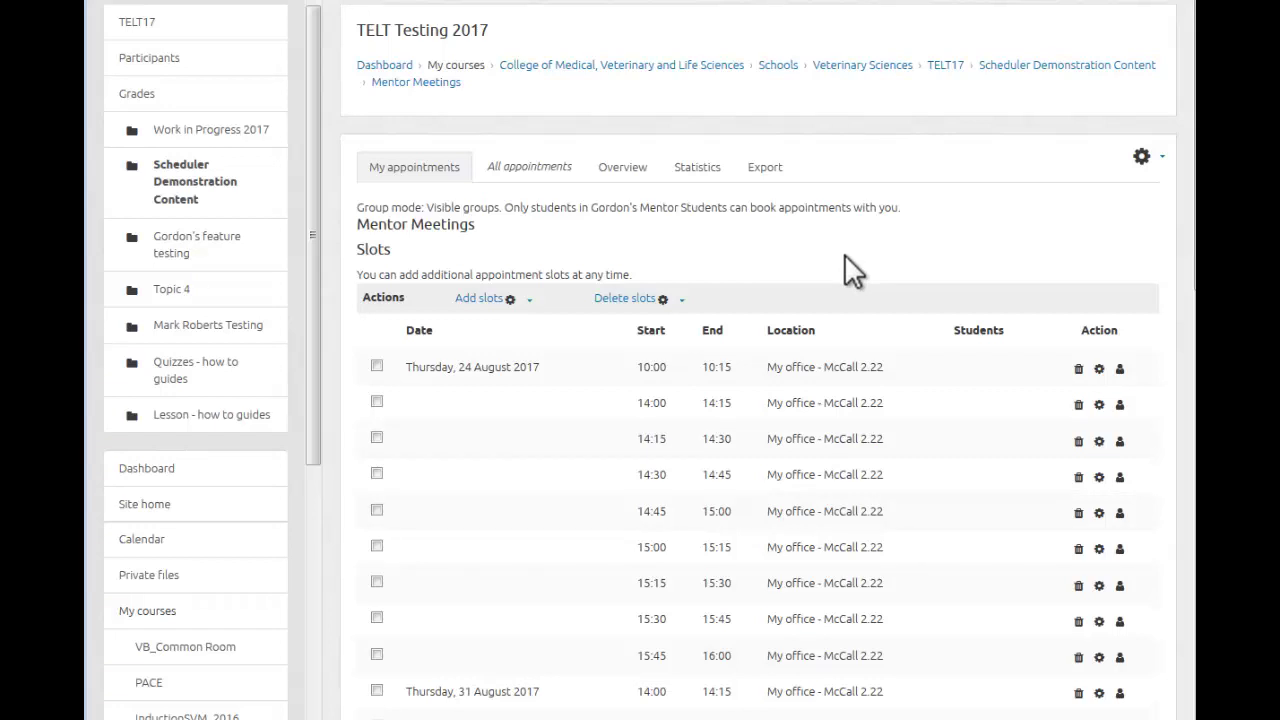
scroll(817, 262, down, 3)
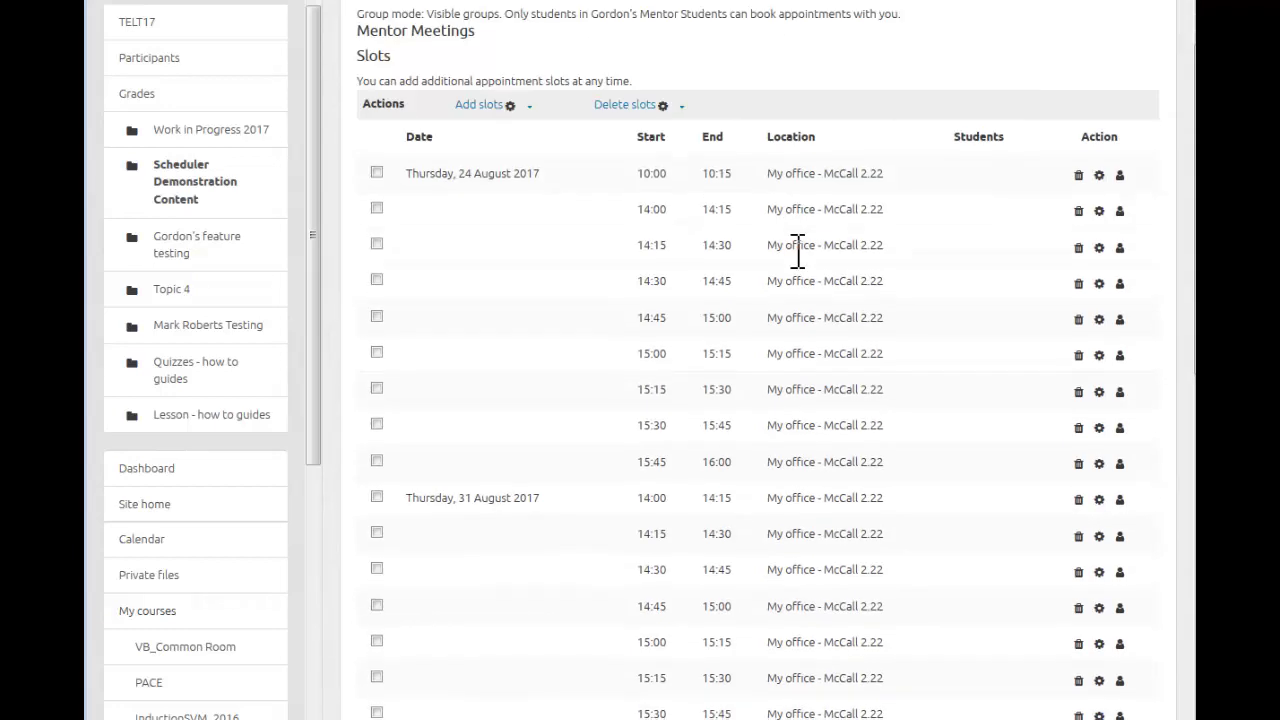
scroll(795, 252, down, 3)
scroll(792, 255, down, 4)
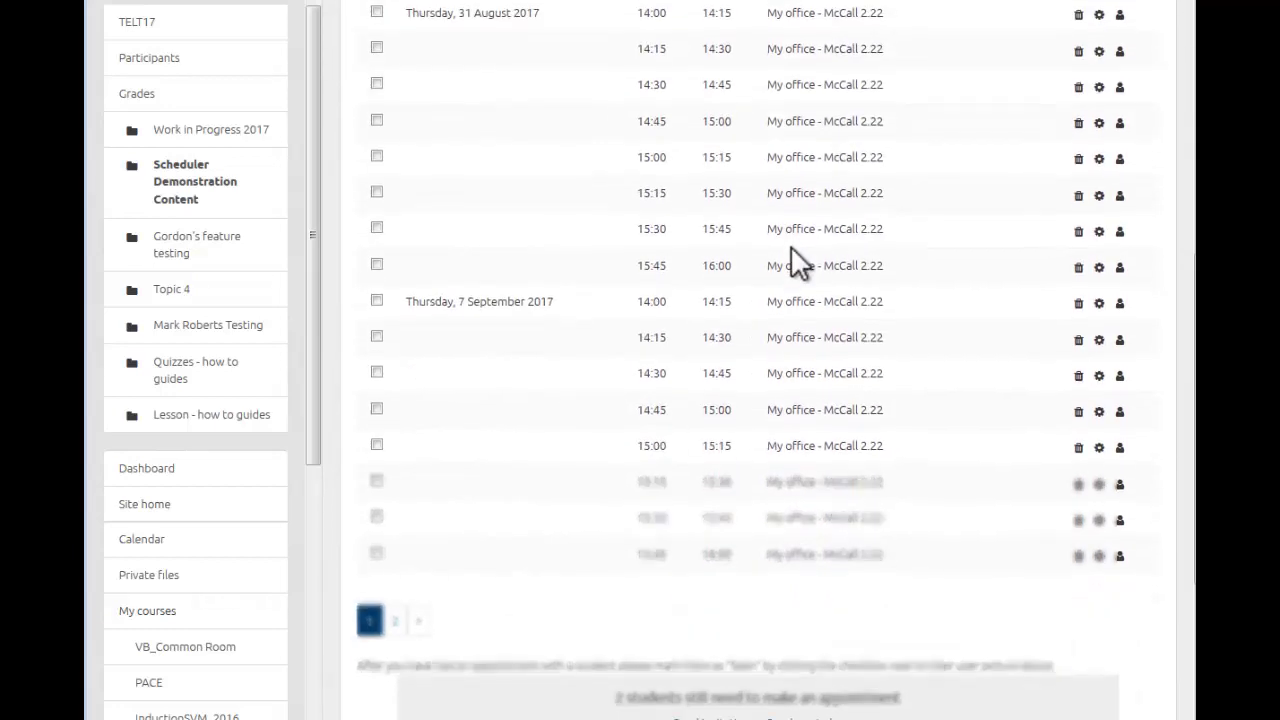